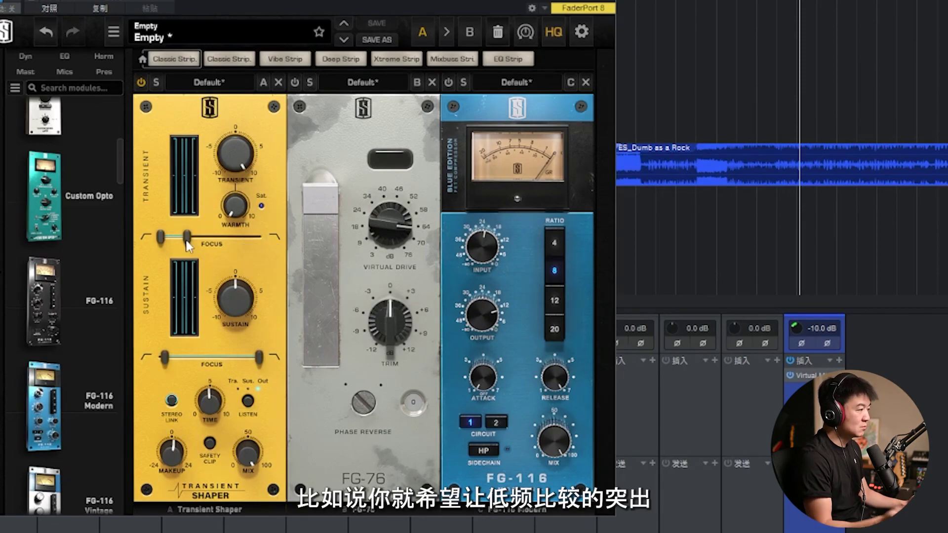
Raise the lower limit of the Transient Shaper's sustain focus to about 470 Hz and set Sustain to about 1.44.
{"action": "left_click", "coordinate": [711, 165]}
{"action": "scroll", "coordinate": [711, 166], "scroll_direction": "up", "scroll_amount": 5}
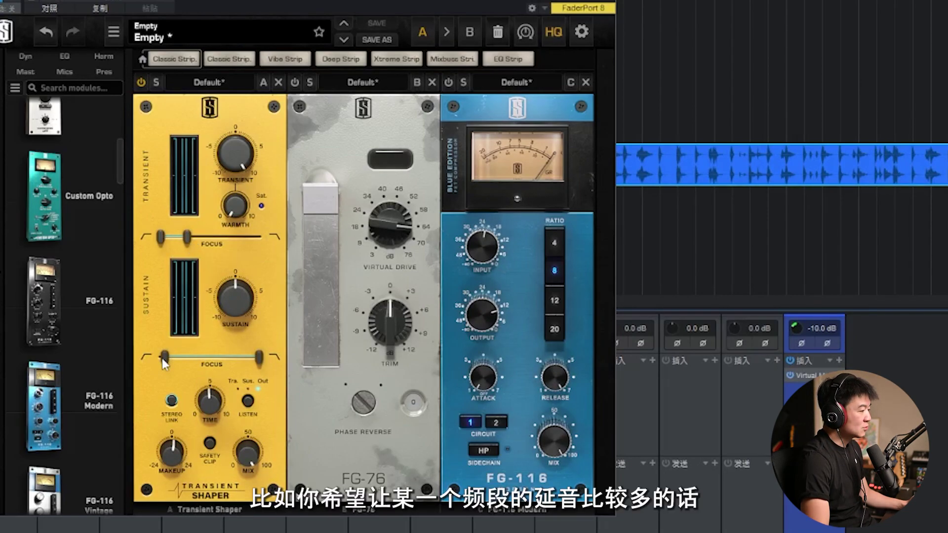
{"action": "left_click_drag", "start_coordinate": [165, 358], "coordinate": [196, 360]}
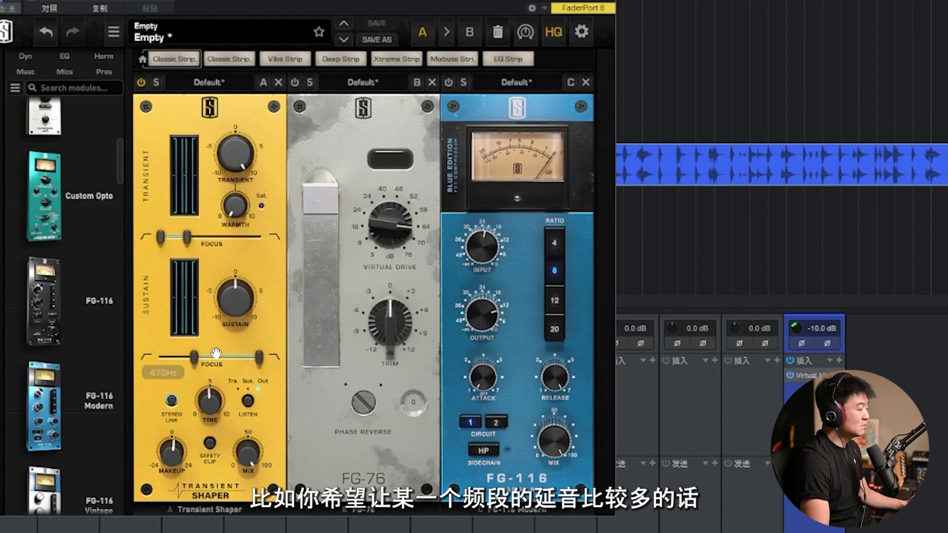
{"action": "left_click_drag", "start_coordinate": [239, 167], "coordinate": [241, 227]}
{"action": "left_click_drag", "start_coordinate": [244, 313], "coordinate": [249, 288]}
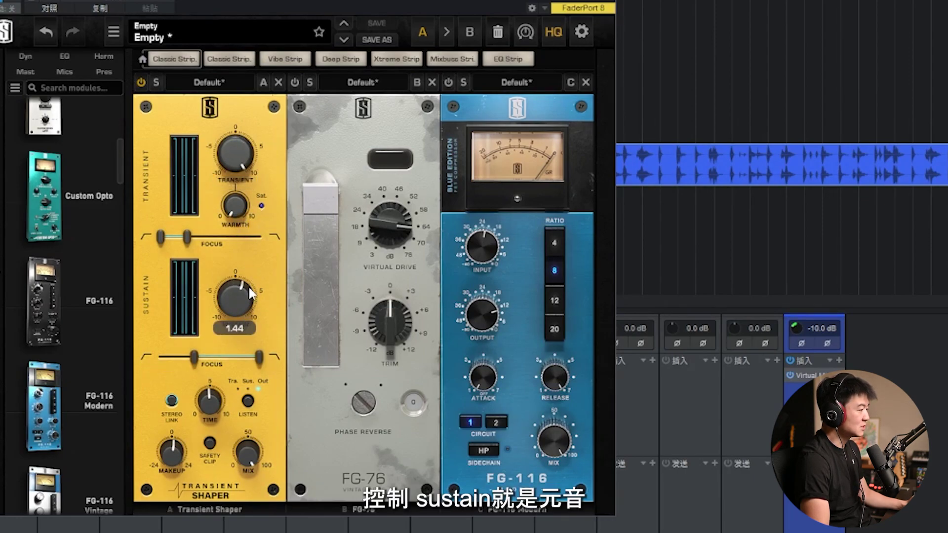
Raise the Transient Shaper's Warmth to about 1.78 and set Time slightly below 5.
{"action": "left_click_drag", "start_coordinate": [238, 212], "coordinate": [239, 170]}
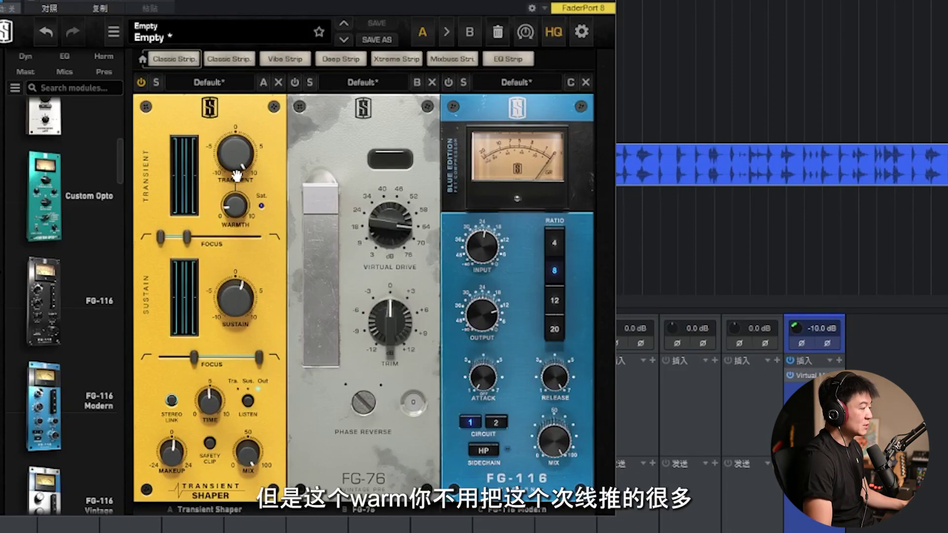
{"action": "left_click_drag", "start_coordinate": [237, 207], "coordinate": [256, 225]}
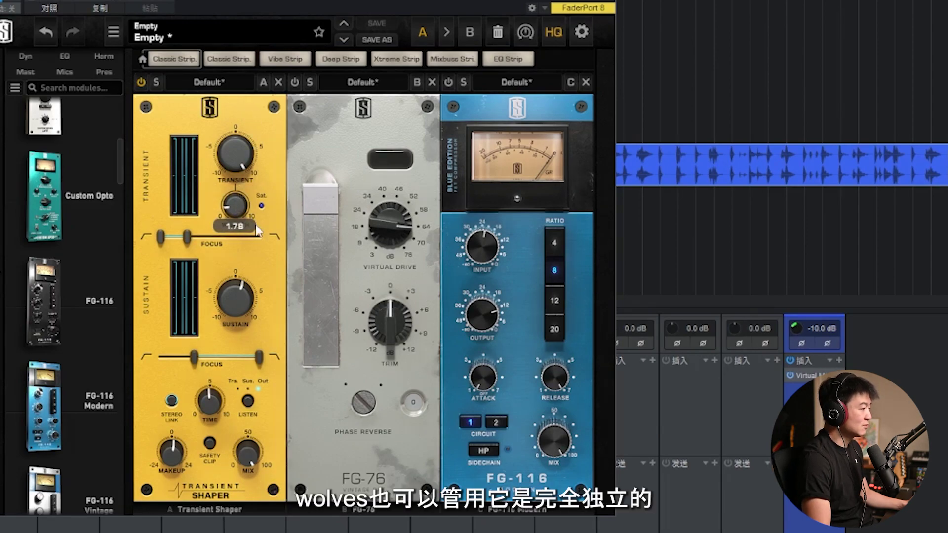
{"action": "left_click", "coordinate": [172, 402]}
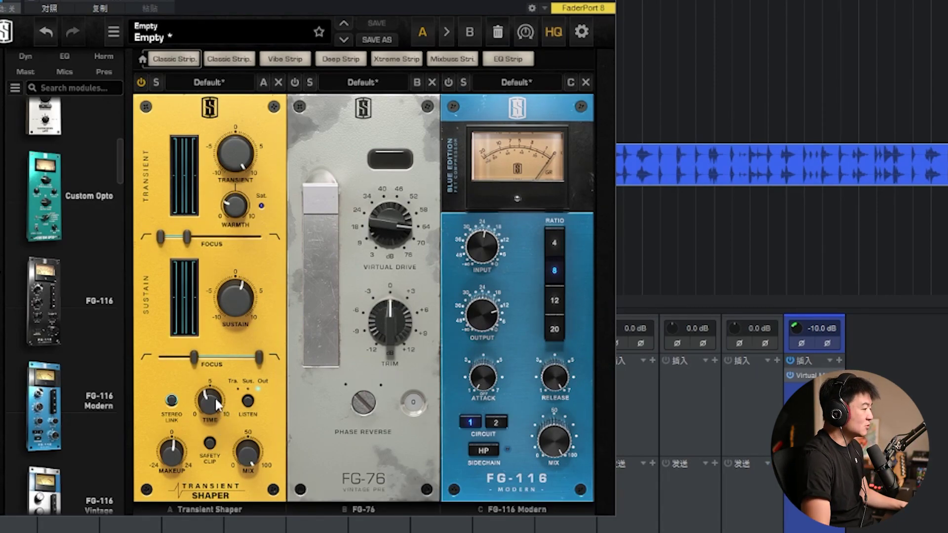
{"action": "left_click_drag", "start_coordinate": [216, 399], "coordinate": [216, 414]}
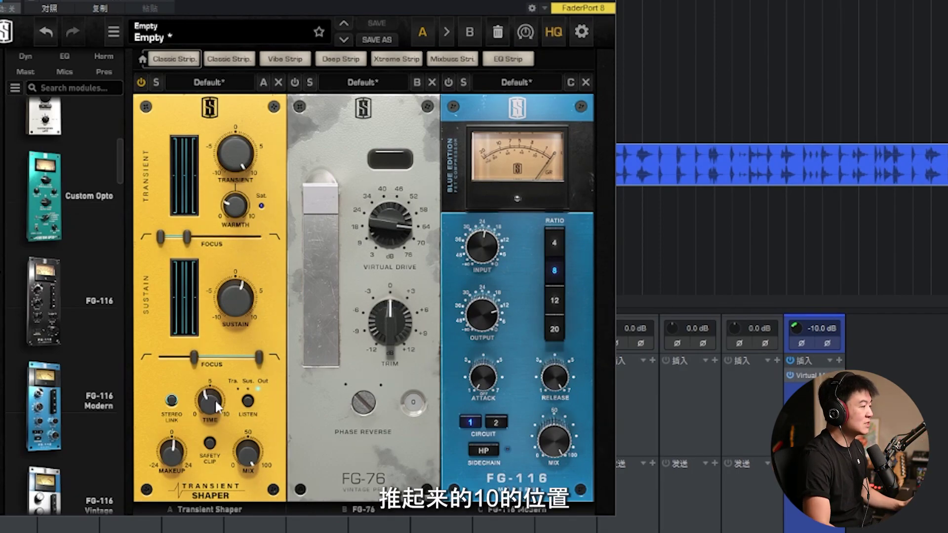
Switch the Transient Shaper's Listen mode to Tra. while the module is bypassed, and re-enable the module.
{"action": "mouse_move", "coordinate": [239, 146]}
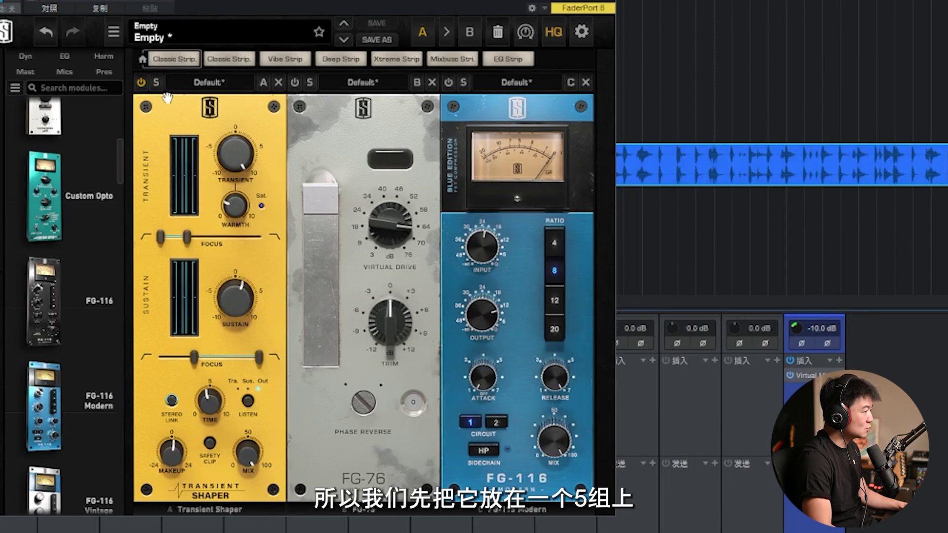
{"action": "left_click", "coordinate": [141, 83]}
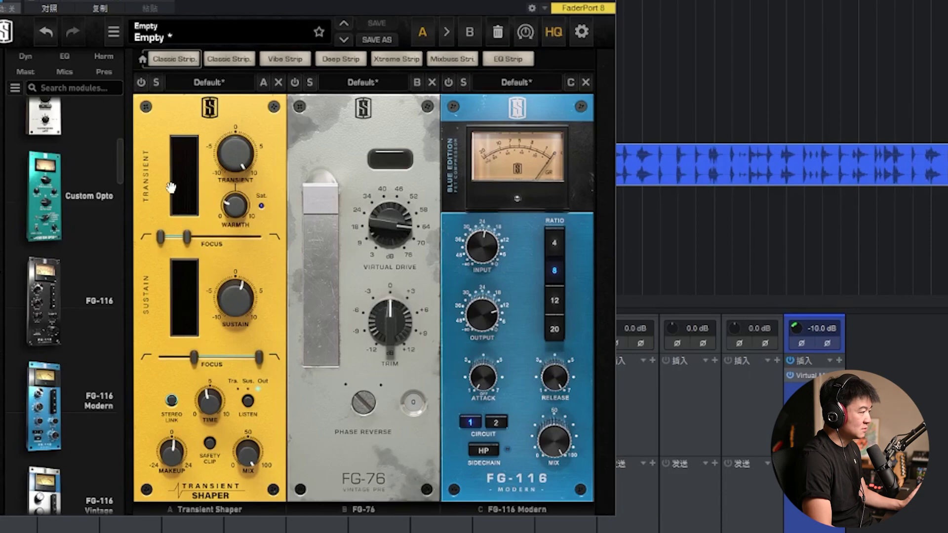
{"action": "left_click", "coordinate": [249, 401]}
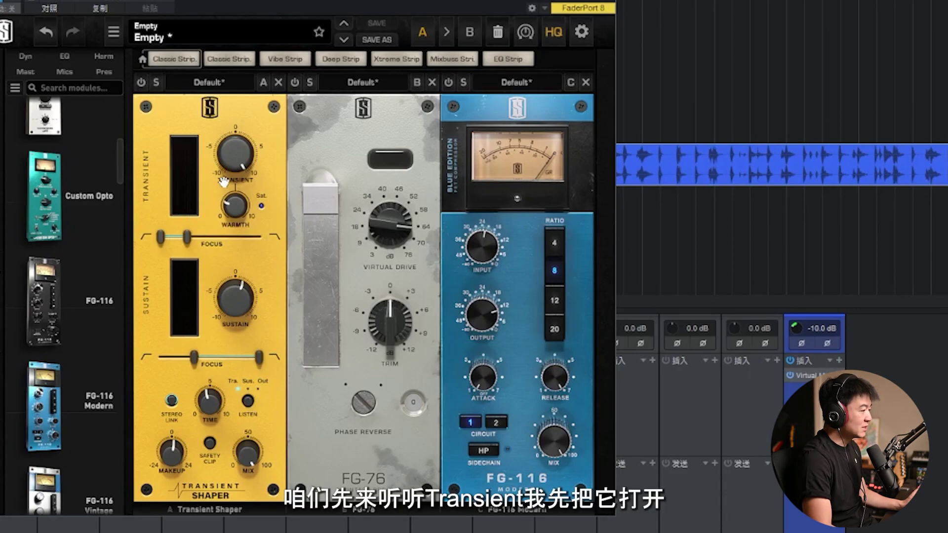
{"action": "left_click", "coordinate": [141, 84]}
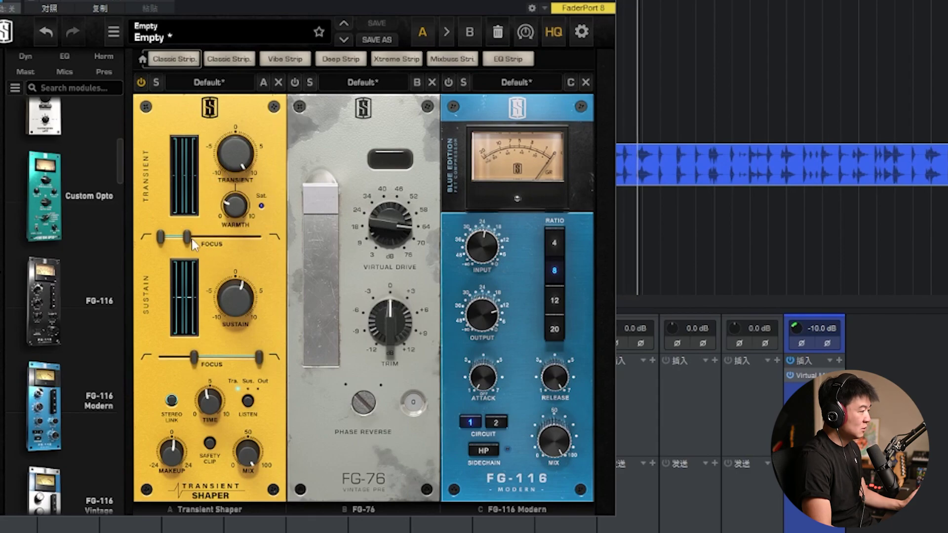
Lower the upper limit of the transient focus band slightly and set Transient to about 7.18.
{"action": "left_click_drag", "start_coordinate": [191, 241], "coordinate": [181, 243]}
{"action": "left_click_drag", "start_coordinate": [238, 165], "coordinate": [265, 304]}
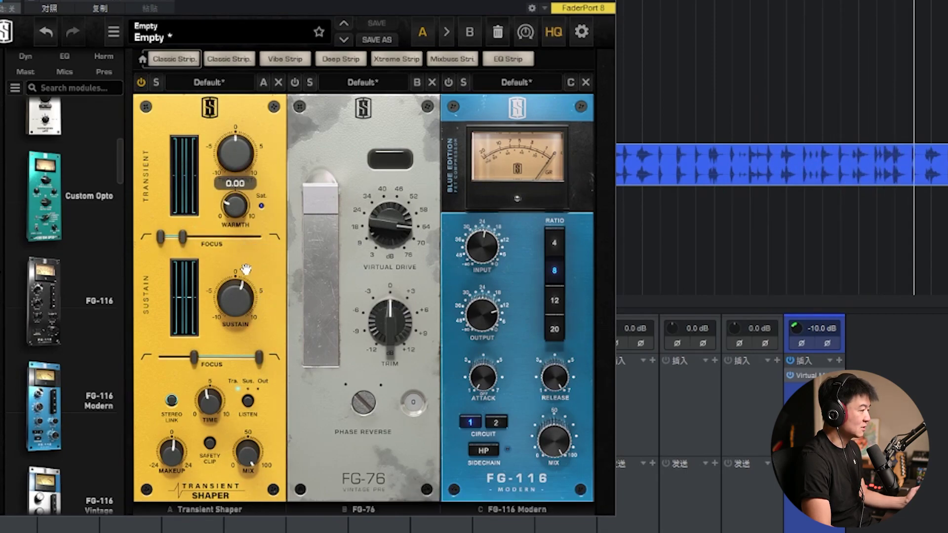
{"action": "left_click_drag", "start_coordinate": [238, 153], "coordinate": [232, 79]}
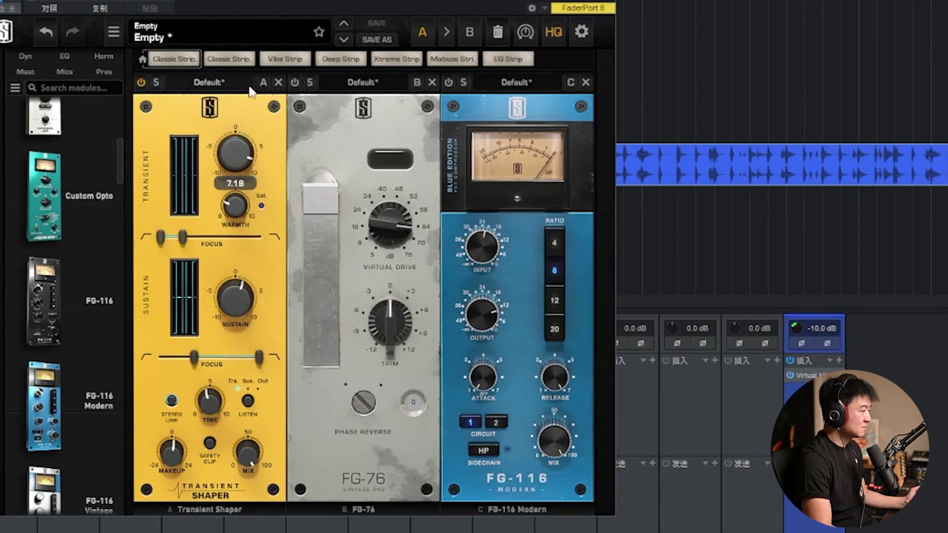
Audition a very short Time and a high Warmth, ending with Time at about 5 and Warmth at 0.
{"action": "left_click_drag", "start_coordinate": [212, 403], "coordinate": [225, 455]}
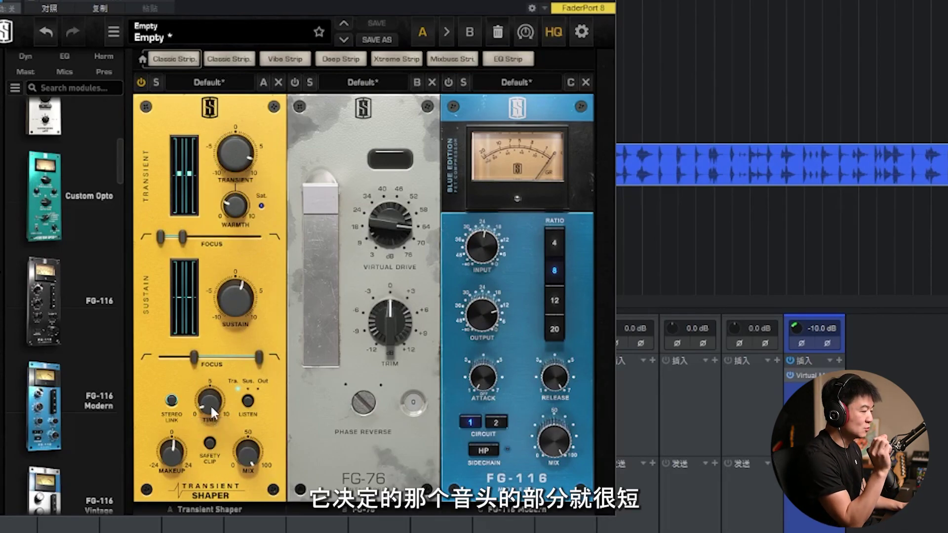
{"action": "left_click_drag", "start_coordinate": [211, 404], "coordinate": [227, 335]}
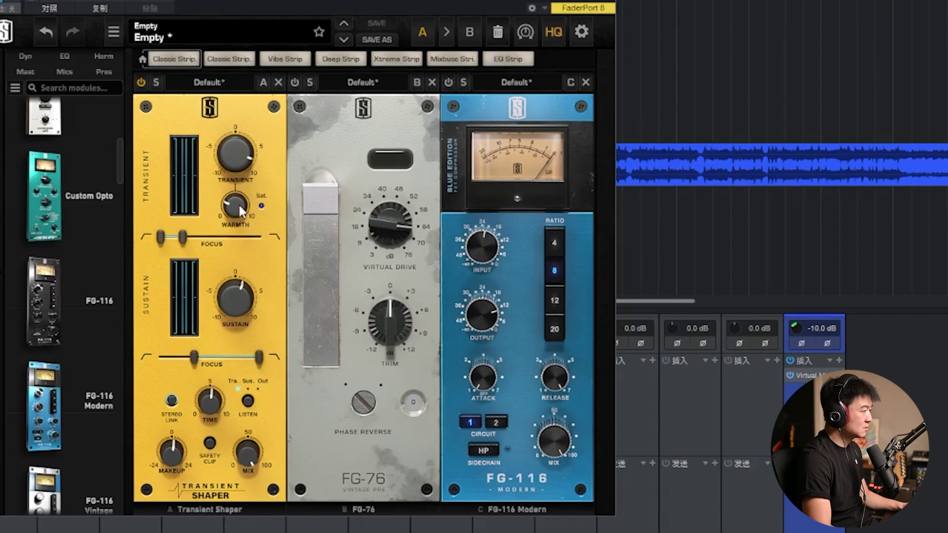
{"action": "left_click_drag", "start_coordinate": [238, 203], "coordinate": [265, 90]}
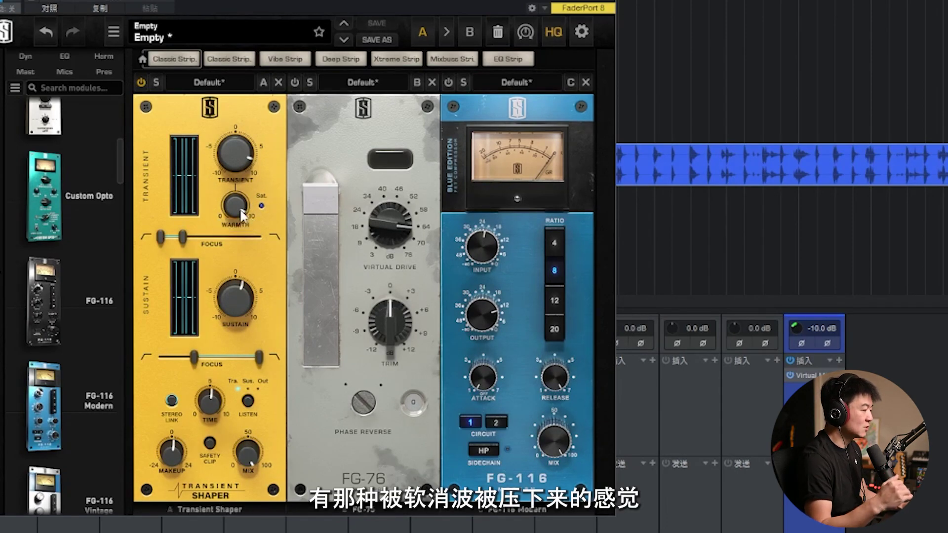
{"action": "left_click_drag", "start_coordinate": [241, 210], "coordinate": [247, 405]}
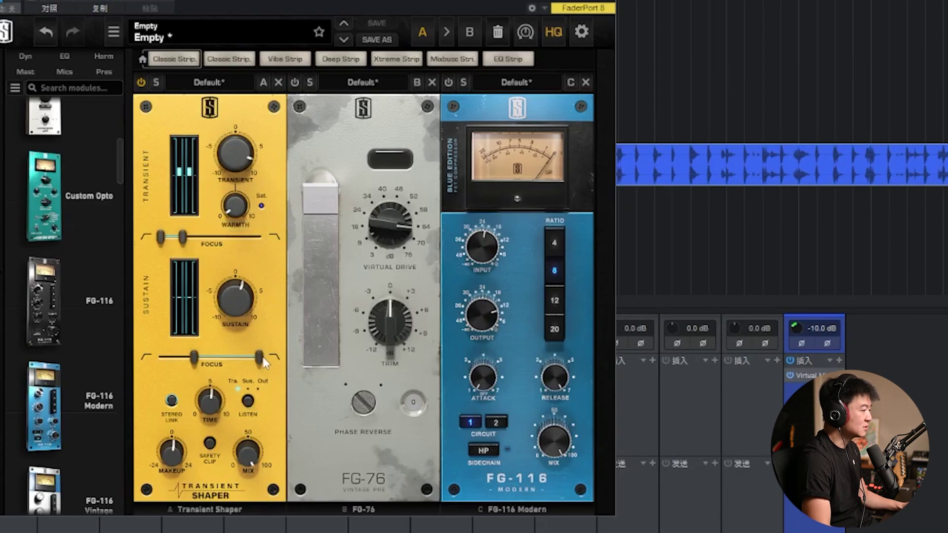
Switch Listen to Sus., set the sustain focus band to about 643 Hz–4.71 kHz, and raise Sustain to 10.
{"action": "left_click", "coordinate": [248, 403]}
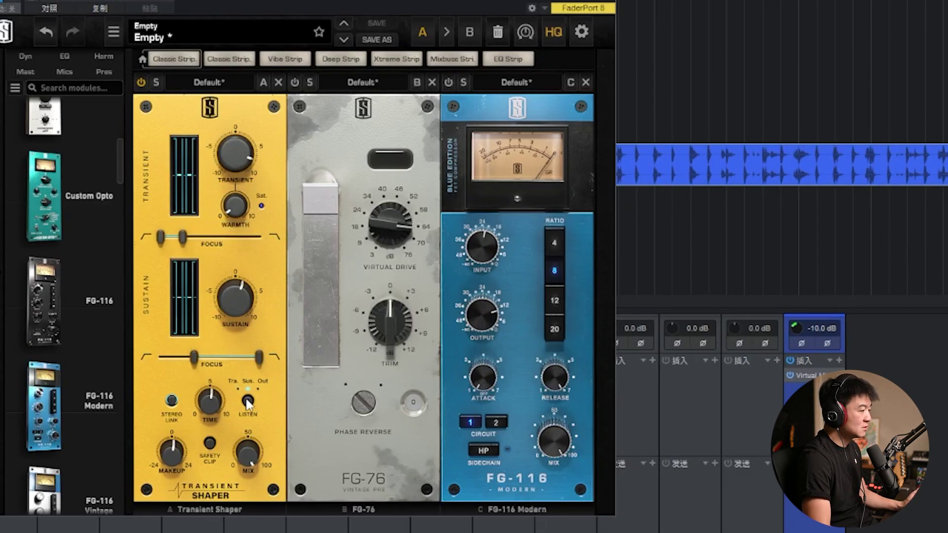
{"action": "left_click_drag", "start_coordinate": [233, 303], "coordinate": [254, 236]}
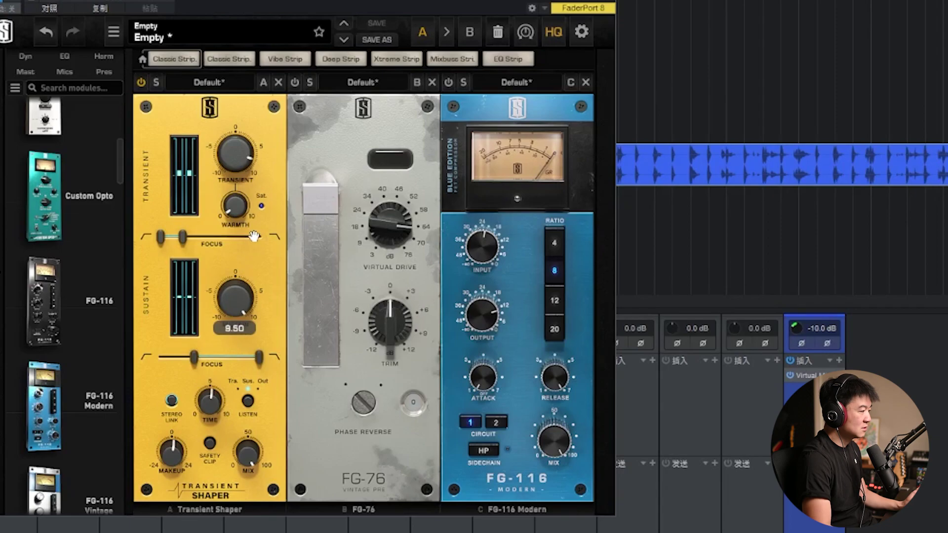
{"action": "left_click_drag", "start_coordinate": [194, 358], "coordinate": [199, 358]}
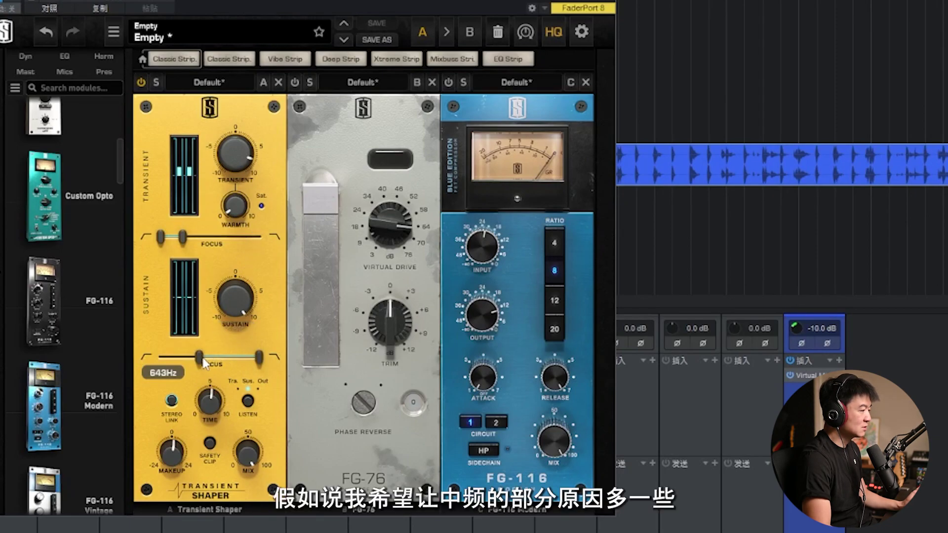
{"action": "left_click_drag", "start_coordinate": [260, 363], "coordinate": [233, 357]}
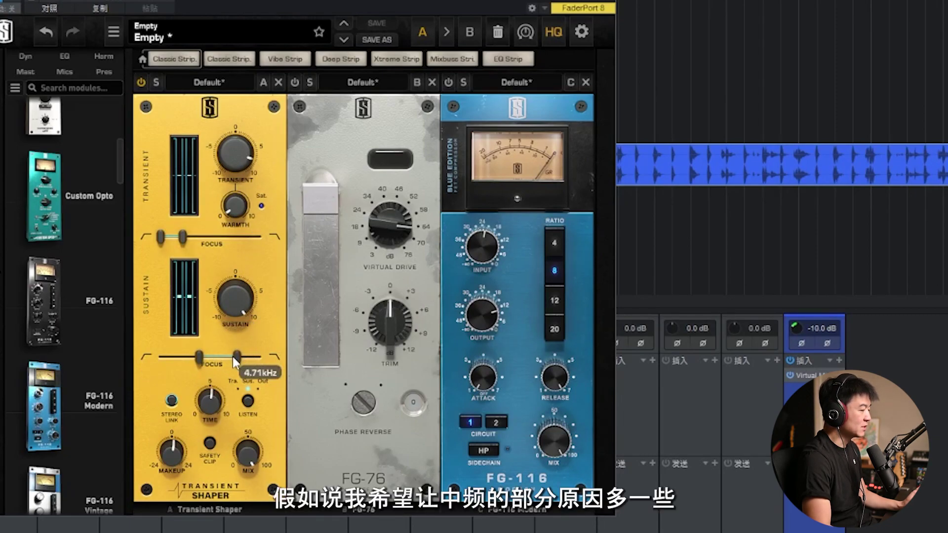
{"action": "left_click_drag", "start_coordinate": [233, 294], "coordinate": [242, 274]}
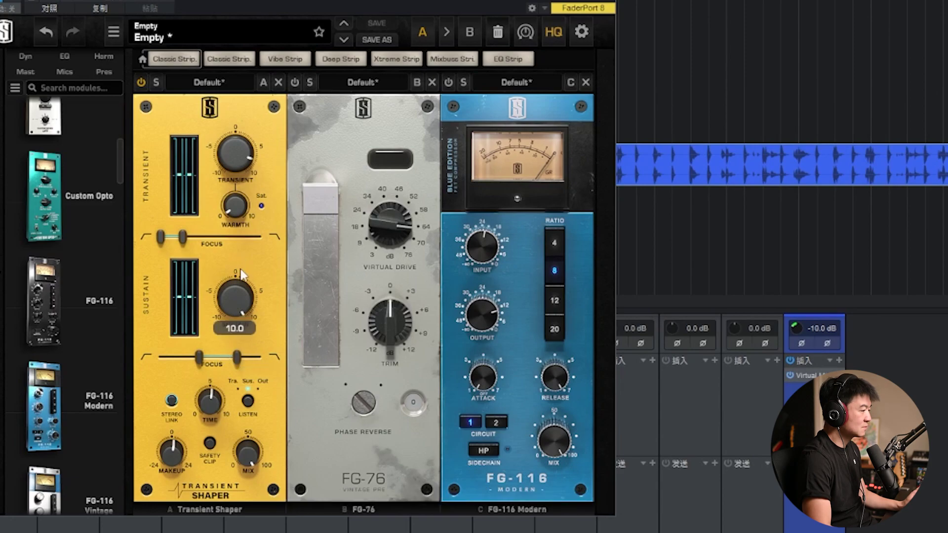
Switch Listen to Out and toggle the Transient Shaper off and on to compare the dry and processed sound.
{"action": "left_click", "coordinate": [248, 403]}
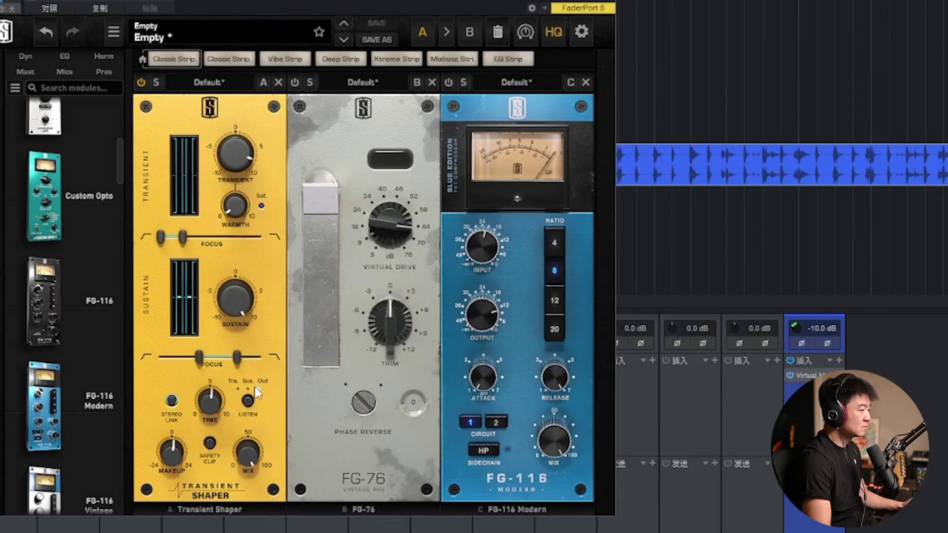
{"action": "left_click", "coordinate": [141, 83]}
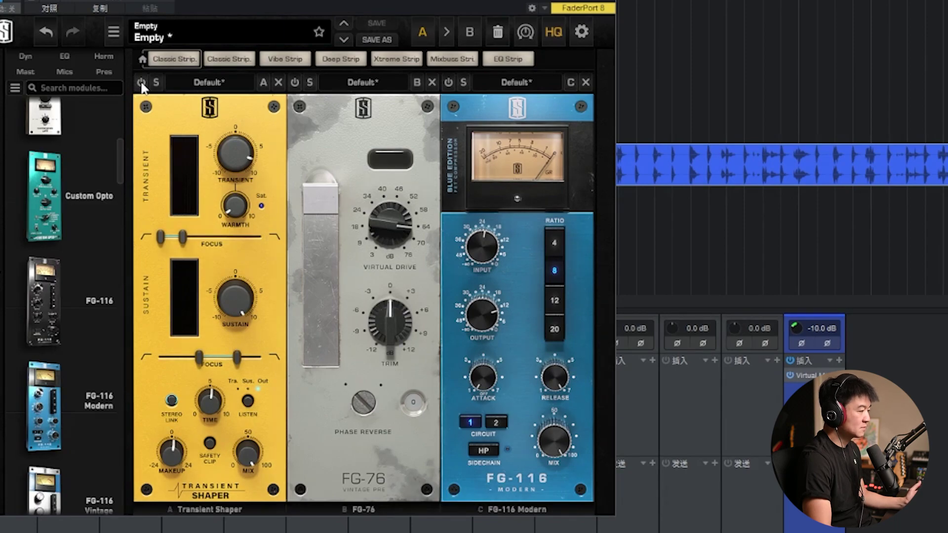
{"action": "left_click", "coordinate": [141, 84]}
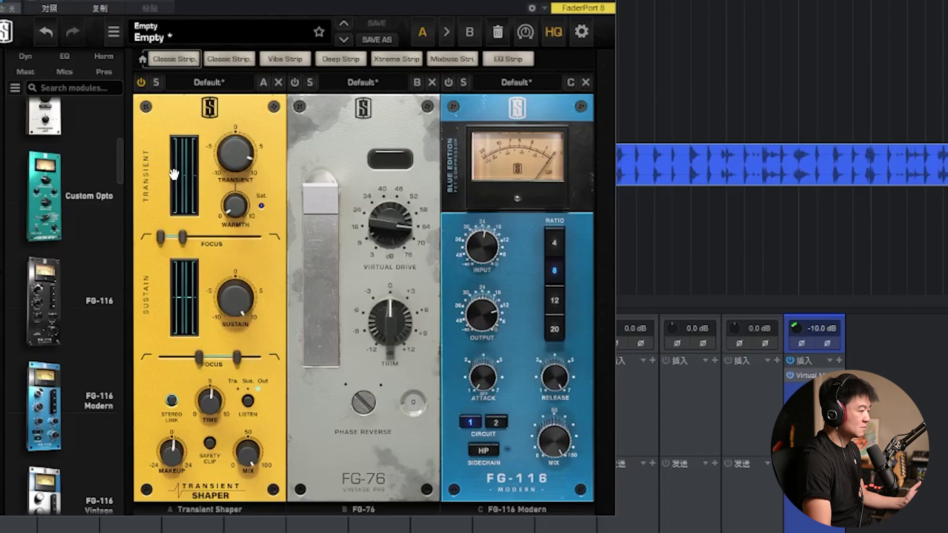
{"action": "left_click", "coordinate": [142, 84]}
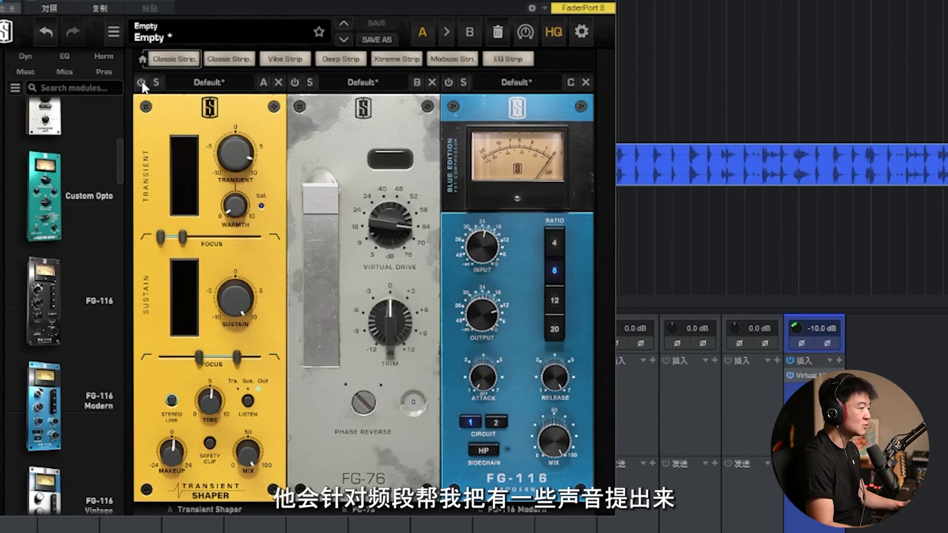
{"action": "left_click", "coordinate": [142, 83]}
Move the transient focus band up to start at about 192 Hz, set Transient to 10, and compare against bypass.
{"action": "mouse_move", "coordinate": [183, 237]}
{"action": "left_mouse_down"}
{"action": "mouse_move", "coordinate": [209, 238]}
{"action": "mouse_move", "coordinate": [173, 239]}
{"action": "mouse_move", "coordinate": [182, 240]}
{"action": "left_mouse_up"}
{"action": "left_click_drag", "start_coordinate": [245, 150], "coordinate": [259, 148]}
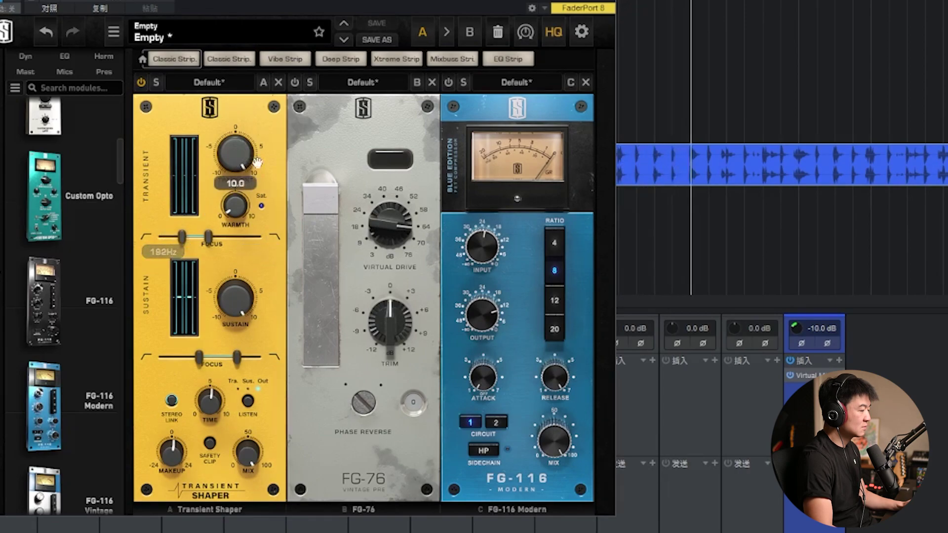
{"action": "left_click", "coordinate": [142, 82]}
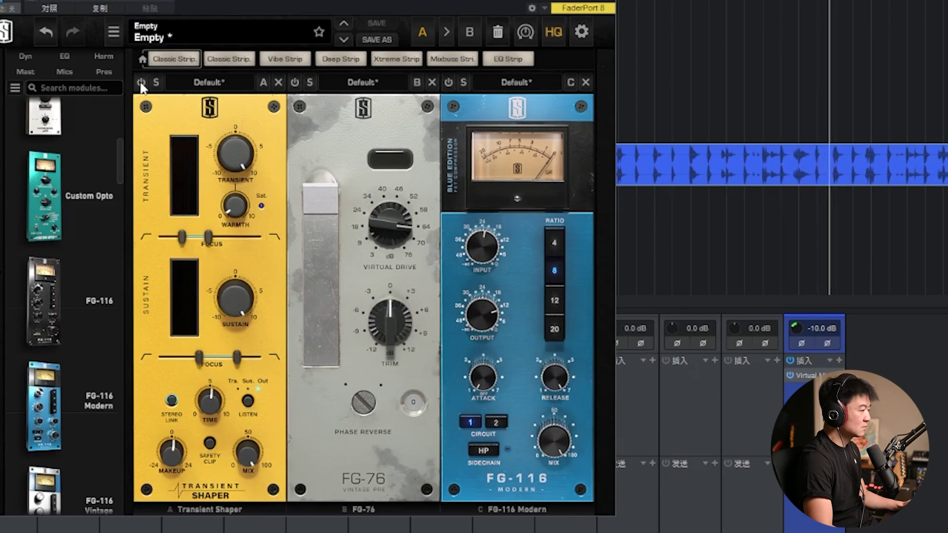
{"action": "left_click", "coordinate": [141, 81]}
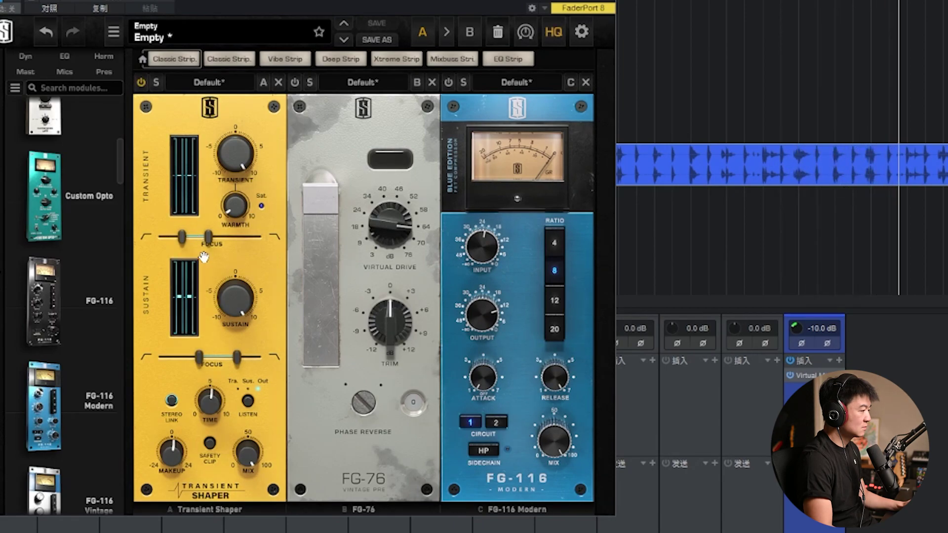
Reduce Transient to about -4 and compare the softened attack with the Transient Shaper bypassed.
{"action": "left_click_drag", "start_coordinate": [240, 153], "coordinate": [245, 230]}
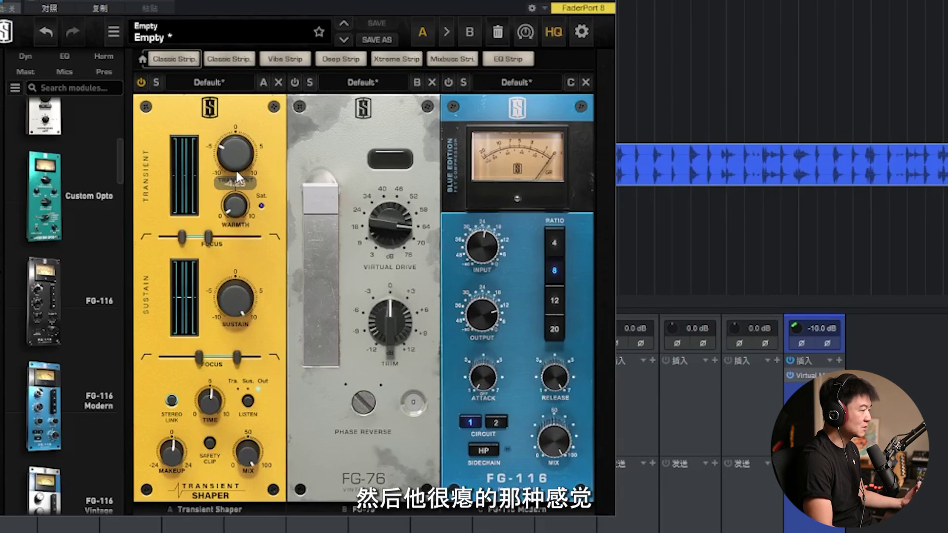
{"action": "left_click", "coordinate": [142, 83]}
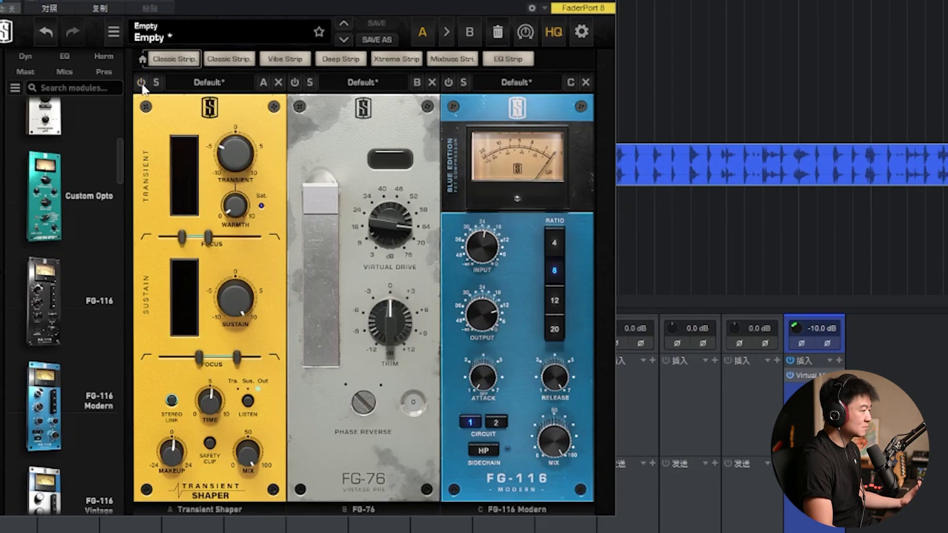
{"action": "left_click", "coordinate": [141, 83]}
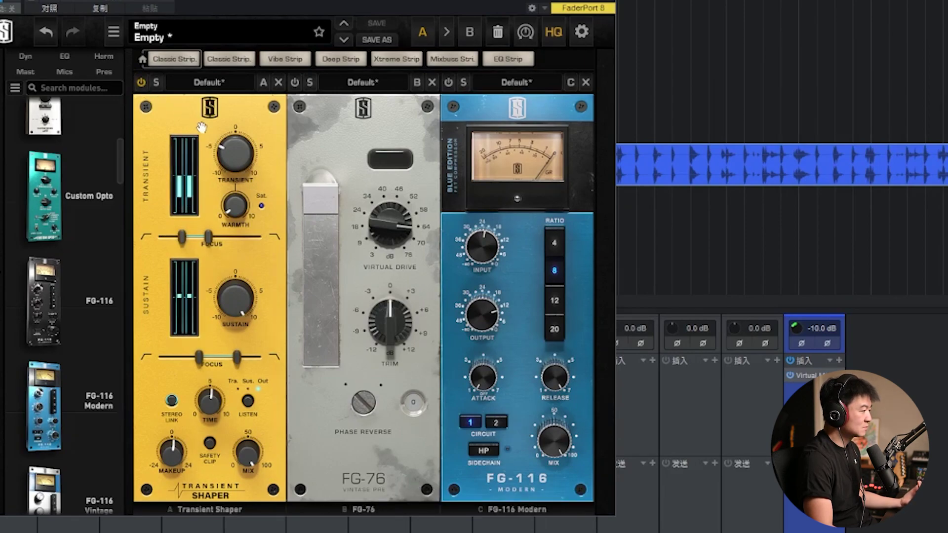
Lower Transient to -10 while listening to Tra., return Listen to Out, and compare against the bypassed module.
{"action": "left_click", "coordinate": [253, 401]}
{"action": "left_click_drag", "start_coordinate": [235, 154], "coordinate": [251, 341]}
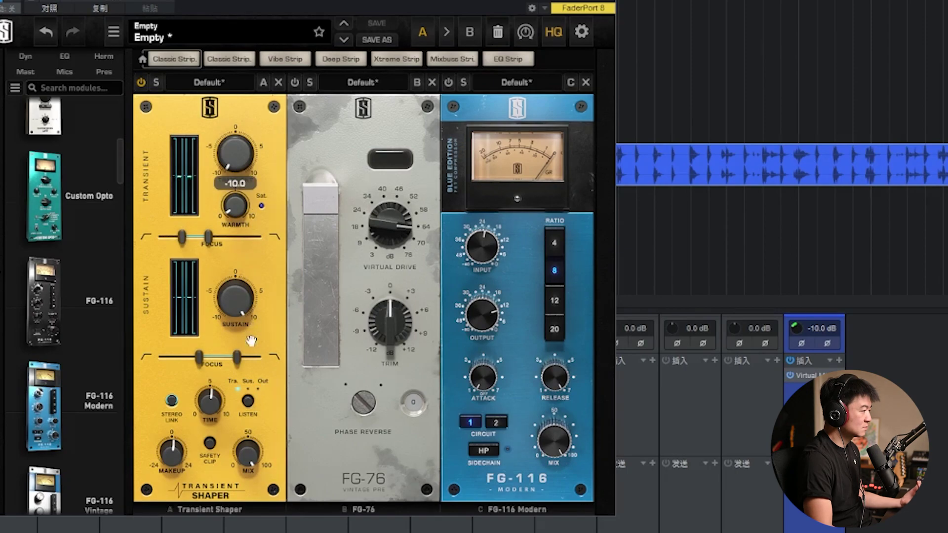
{"action": "left_click", "coordinate": [140, 83]}
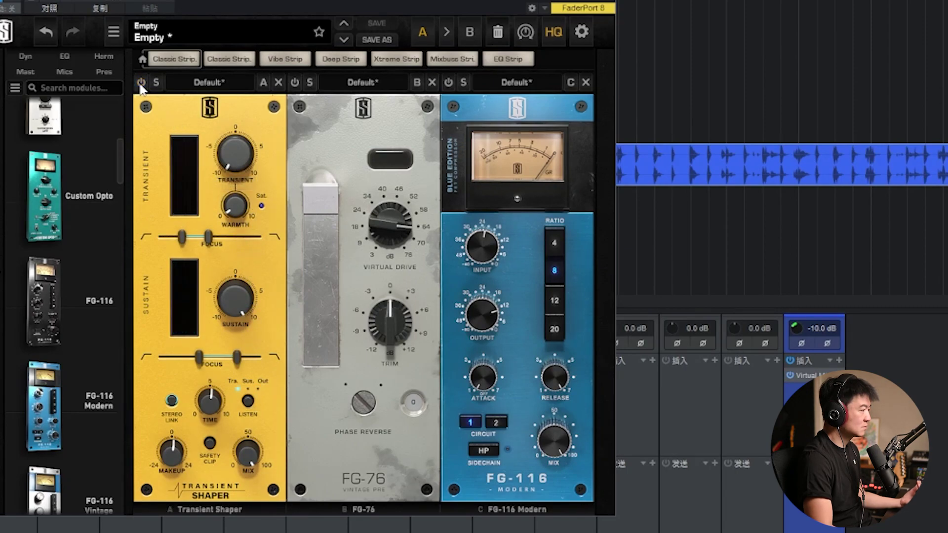
{"action": "left_click", "coordinate": [248, 404]}
{"action": "left_click", "coordinate": [142, 83]}
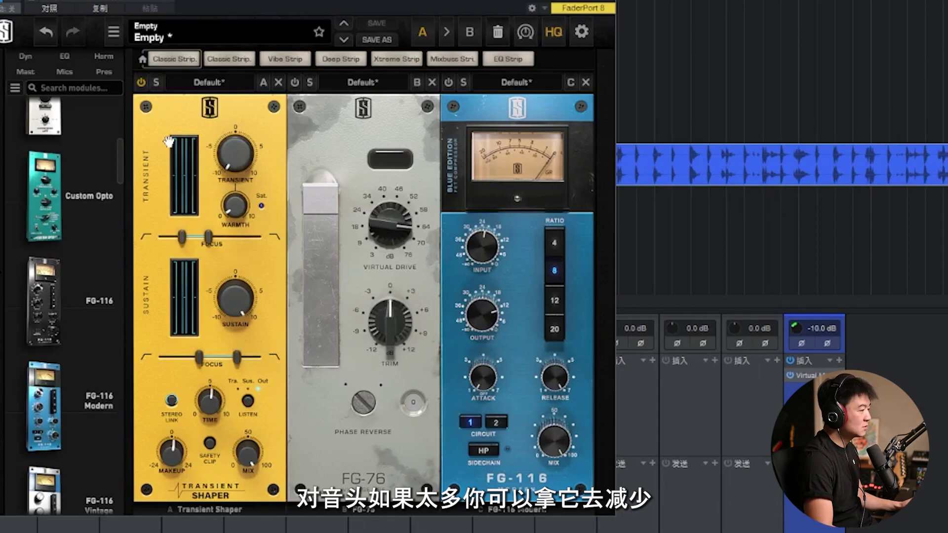
Raise Transient well into positive values, enable the FG-76 and FG-116 Modern modules, and shift the transient focus band down to the low end.
{"action": "left_click_drag", "start_coordinate": [237, 174], "coordinate": [238, 159]}
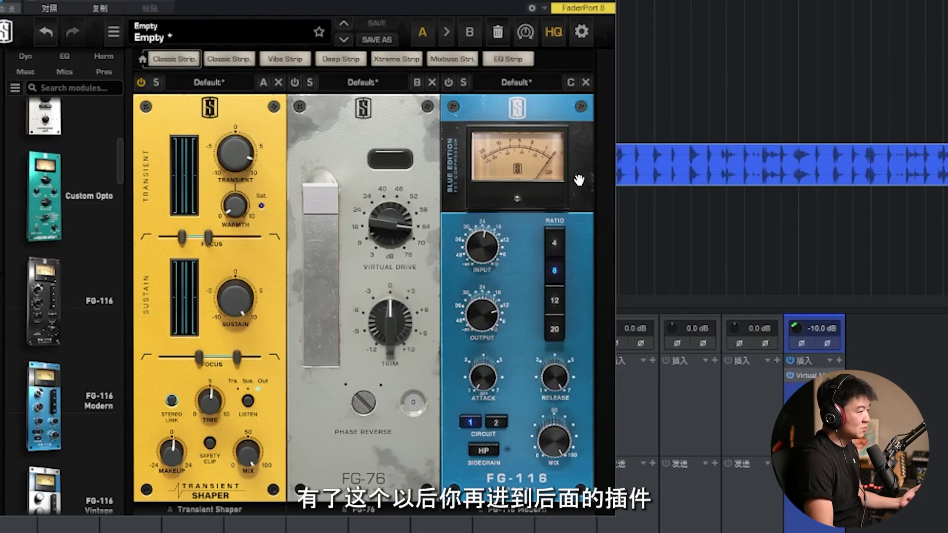
{"action": "left_click", "coordinate": [296, 82]}
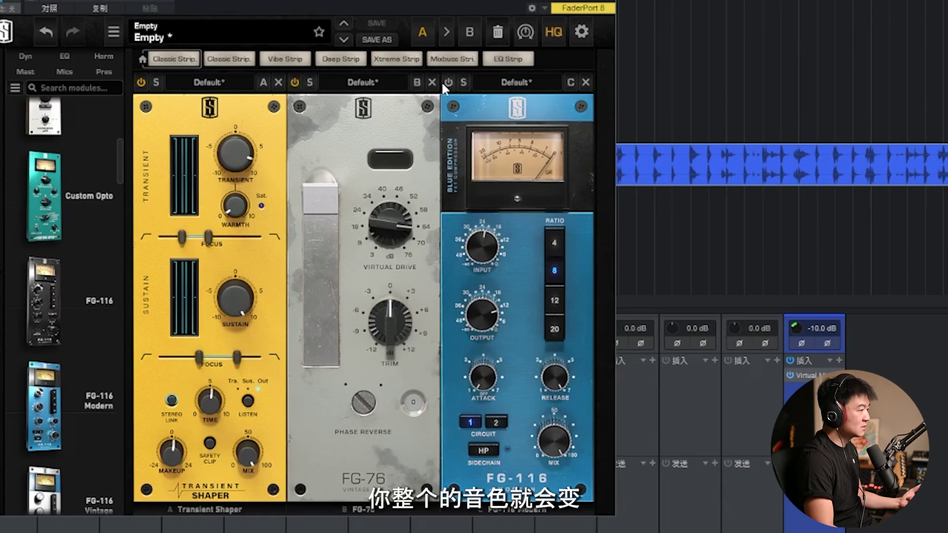
{"action": "left_click_drag", "start_coordinate": [200, 241], "coordinate": [190, 240]}
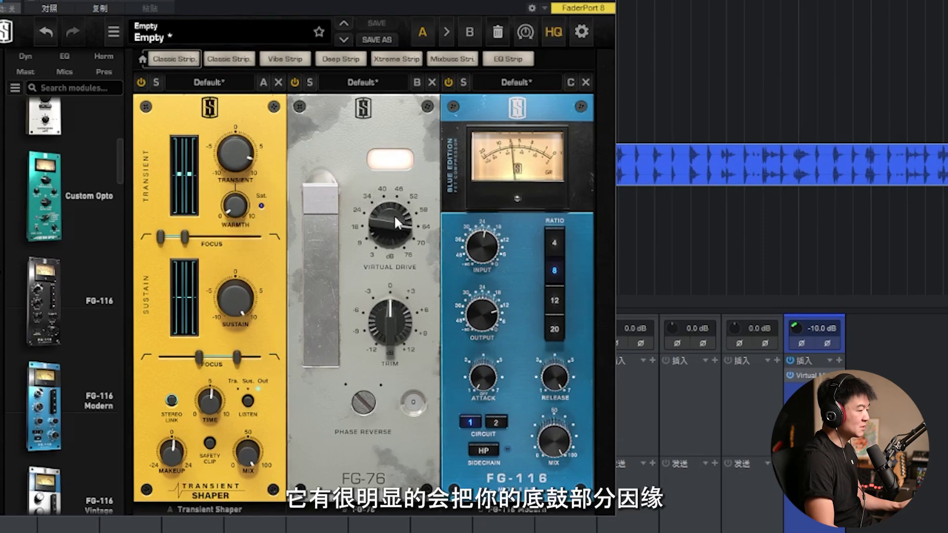
Reduce the FG-76's Virtual Drive to 18 dB and compare the chain with the Transient Shaper bypassed and enabled.
{"action": "left_click_drag", "start_coordinate": [394, 212], "coordinate": [298, 109]}
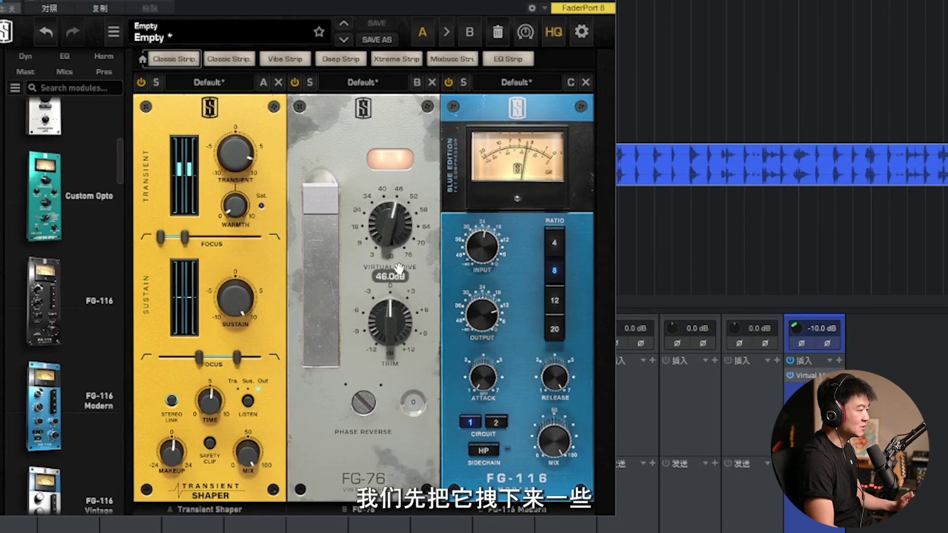
{"action": "left_click_drag", "start_coordinate": [394, 221], "coordinate": [393, 311]}
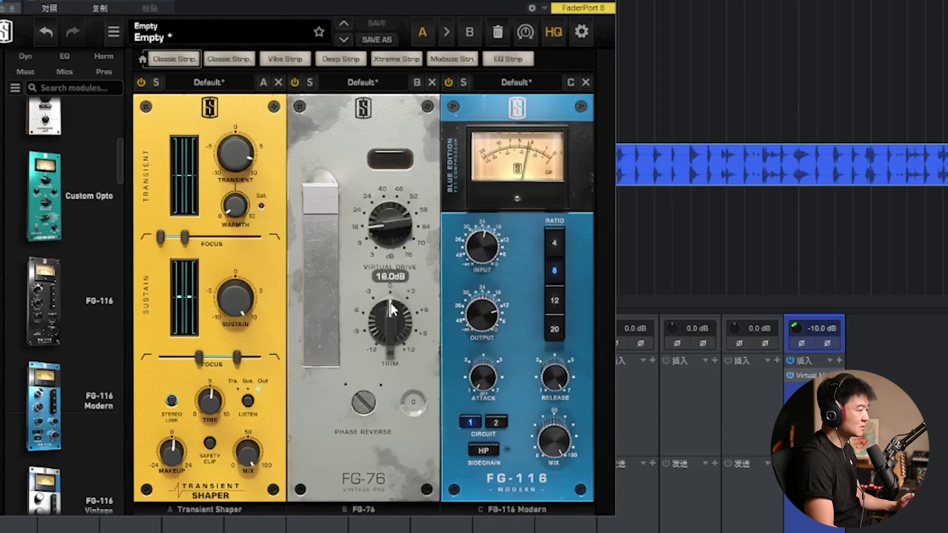
{"action": "left_click", "coordinate": [141, 83]}
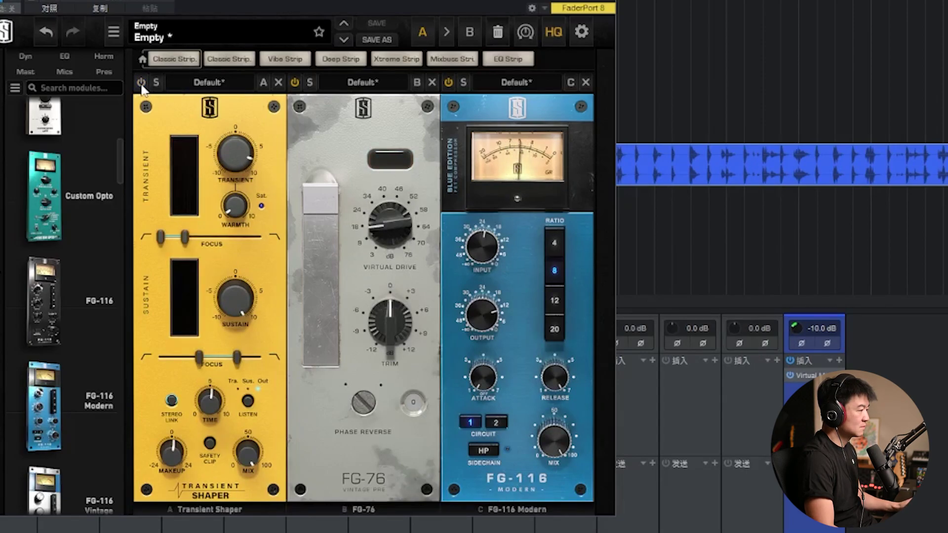
{"action": "left_click", "coordinate": [141, 84]}
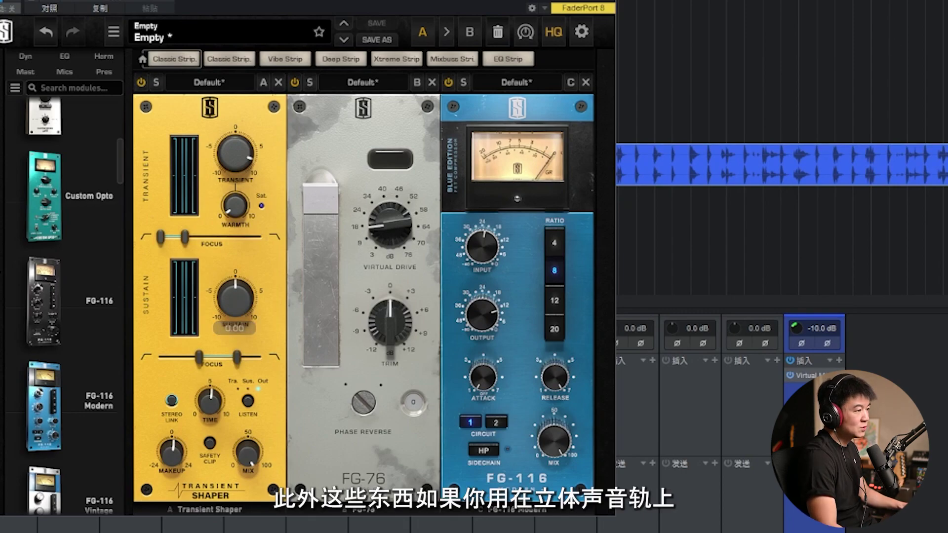
On the stereo material, set Transient to 3, open the sustain focus's lower limit to Off, and switch Listen to Tra.
{"action": "scroll", "coordinate": [782, 217], "scroll_direction": "right", "scroll_amount": 5}
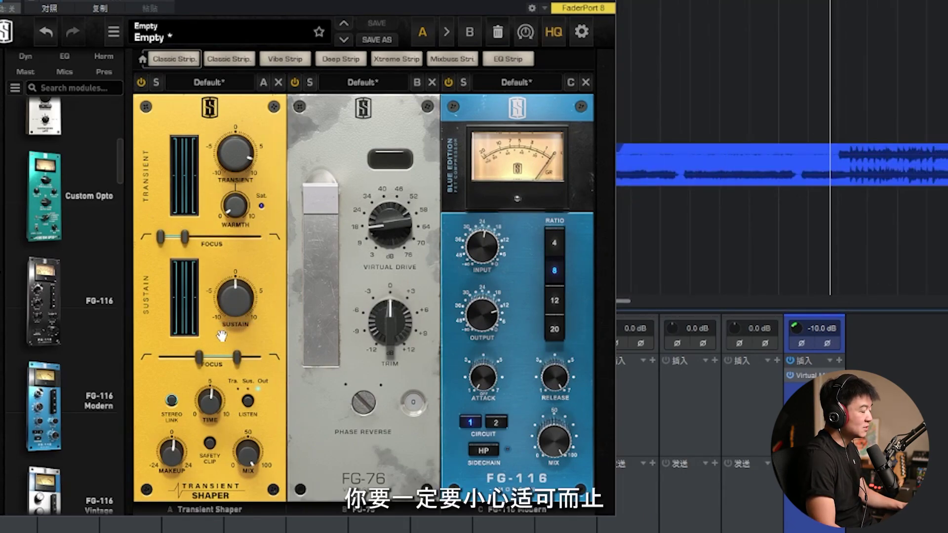
{"action": "left_click_drag", "start_coordinate": [256, 161], "coordinate": [247, 213]}
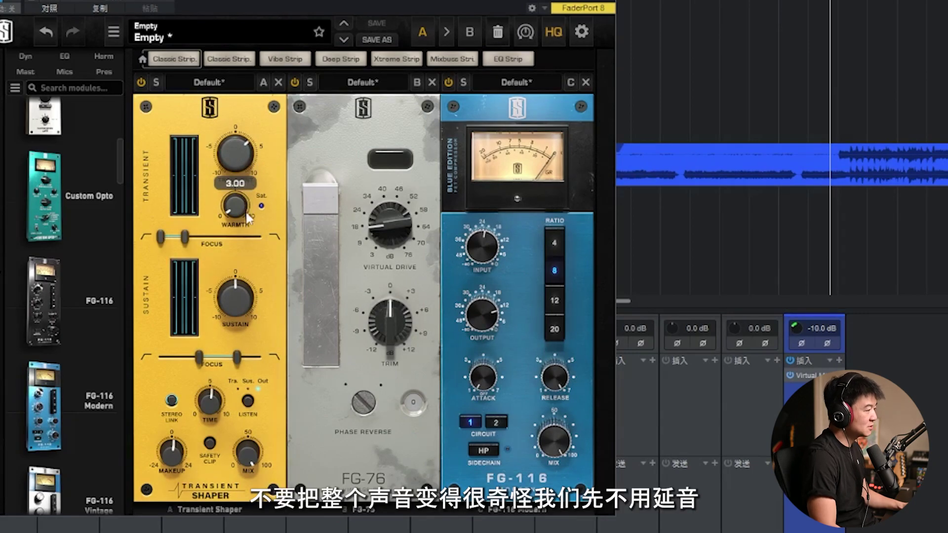
{"action": "left_click_drag", "start_coordinate": [199, 357], "coordinate": [161, 357]}
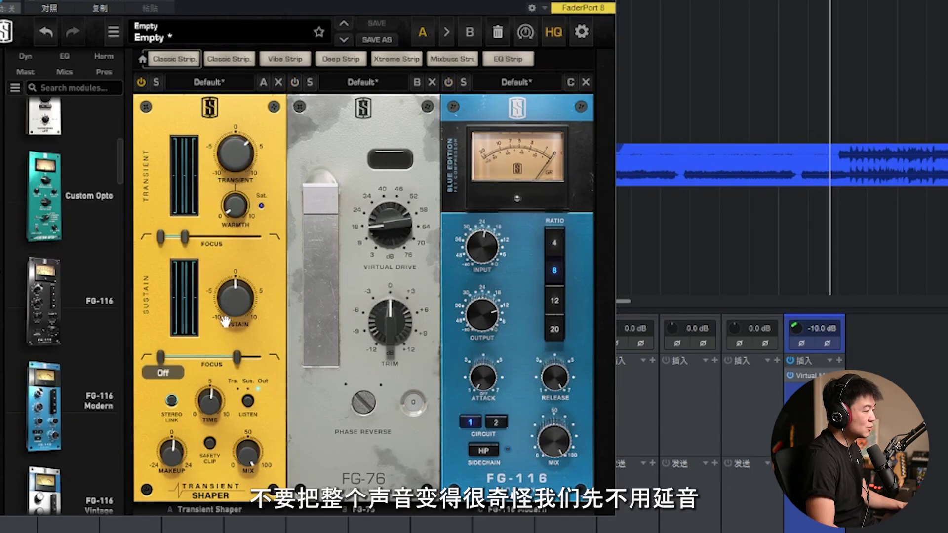
{"action": "left_click", "coordinate": [247, 406]}
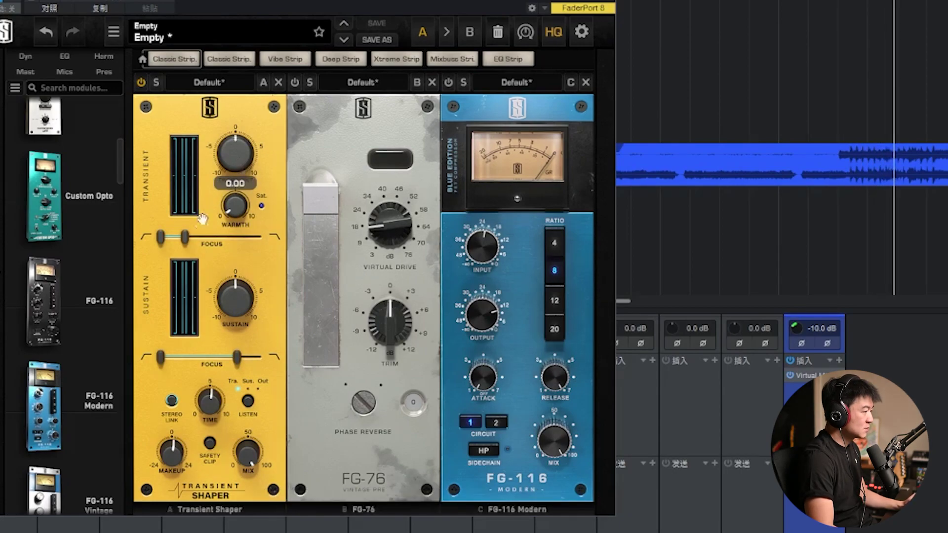
Lower the transient focus's upper limit slightly, raise Transient to near maximum and the sustain focus's lower limit slightly, and return Listen to Out.
{"action": "left_click_drag", "start_coordinate": [185, 243], "coordinate": [181, 243]}
{"action": "left_click_drag", "start_coordinate": [232, 156], "coordinate": [256, 90]}
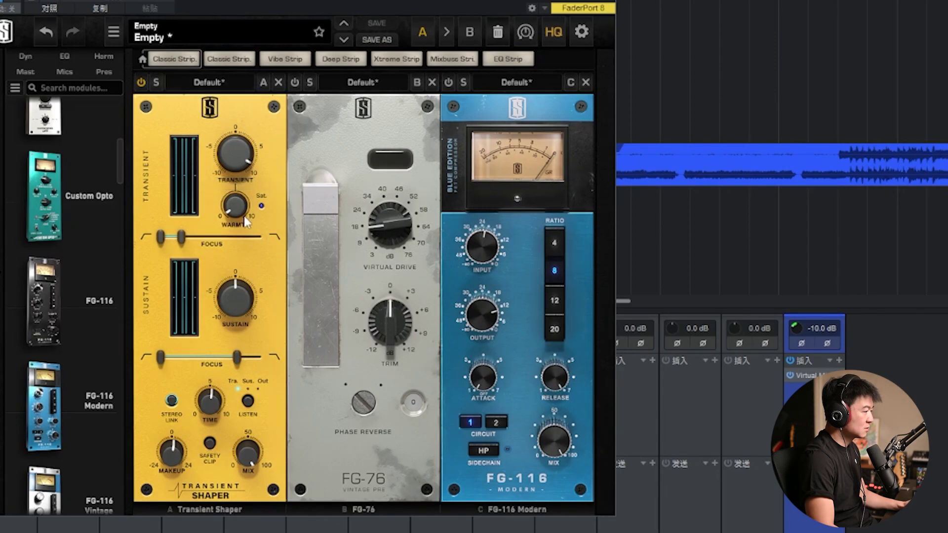
{"action": "left_click_drag", "start_coordinate": [160, 357], "coordinate": [180, 365]}
{"action": "left_click", "coordinate": [248, 414]}
{"action": "left_click", "coordinate": [249, 412]}
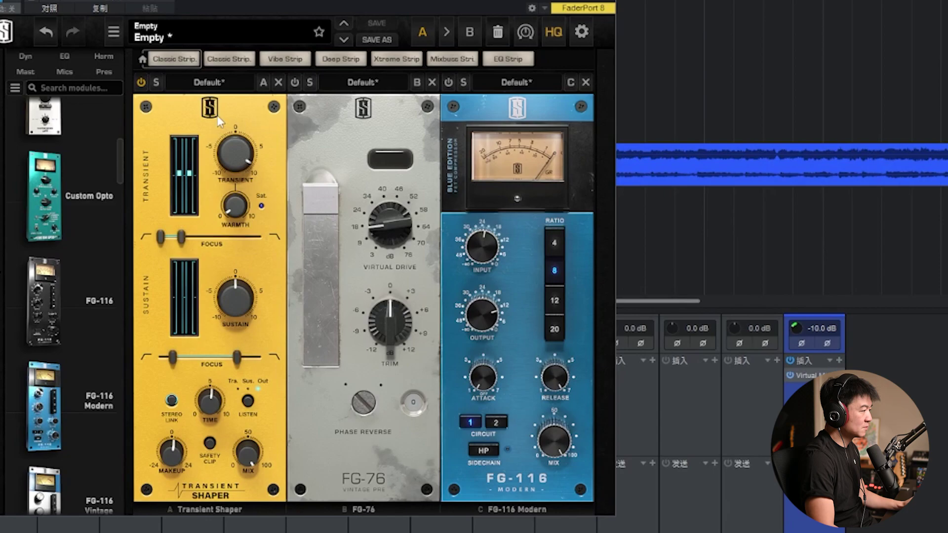
Compare the stereo passage against the bypassed Transient Shaper and push Transient to its maximum.
{"action": "left_click", "coordinate": [142, 83]}
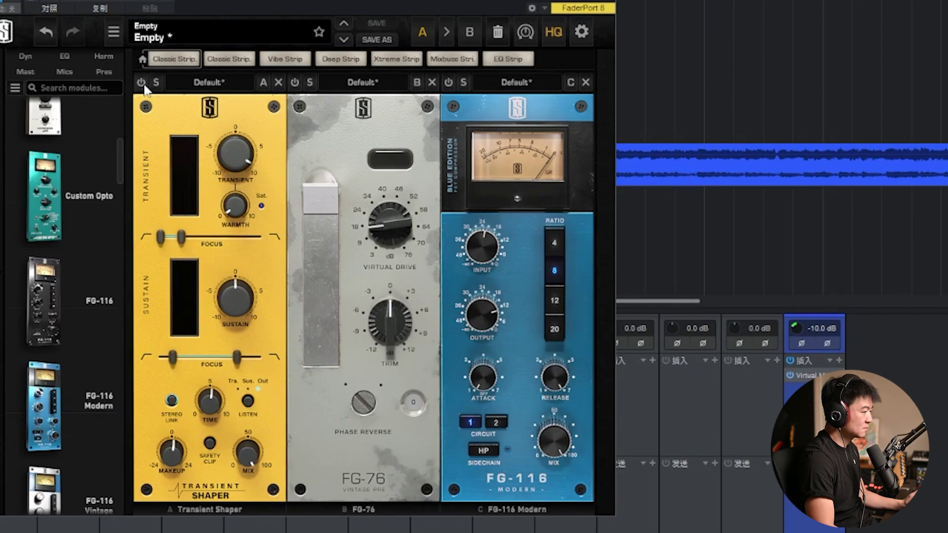
{"action": "left_click", "coordinate": [142, 84]}
{"action": "left_click_drag", "start_coordinate": [226, 173], "coordinate": [240, 182]}
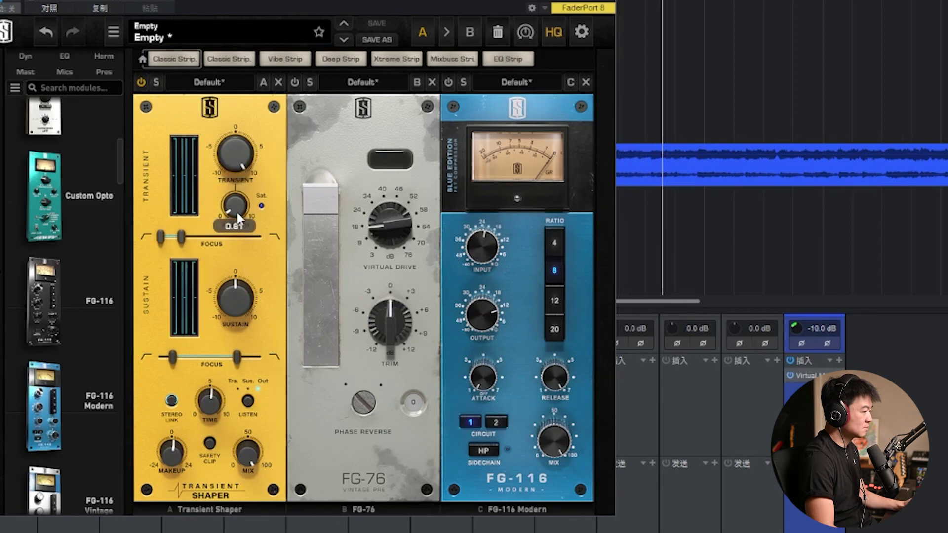
{"action": "key", "text": "space"}
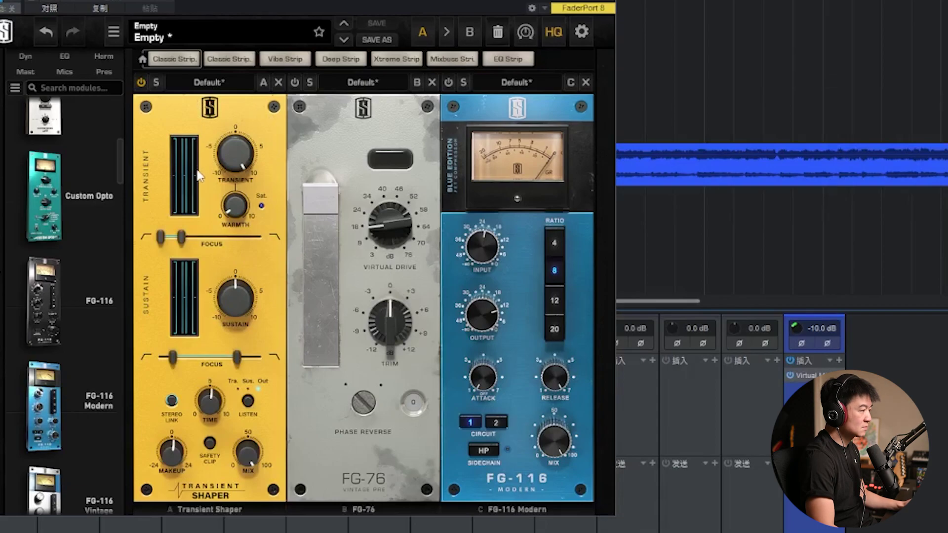
Raise the transient focus's upper limit to 127 Hz and repeatedly compare the Transient Shaper against bypass on another stereo passage.
{"action": "left_click_drag", "start_coordinate": [181, 237], "coordinate": [189, 236]}
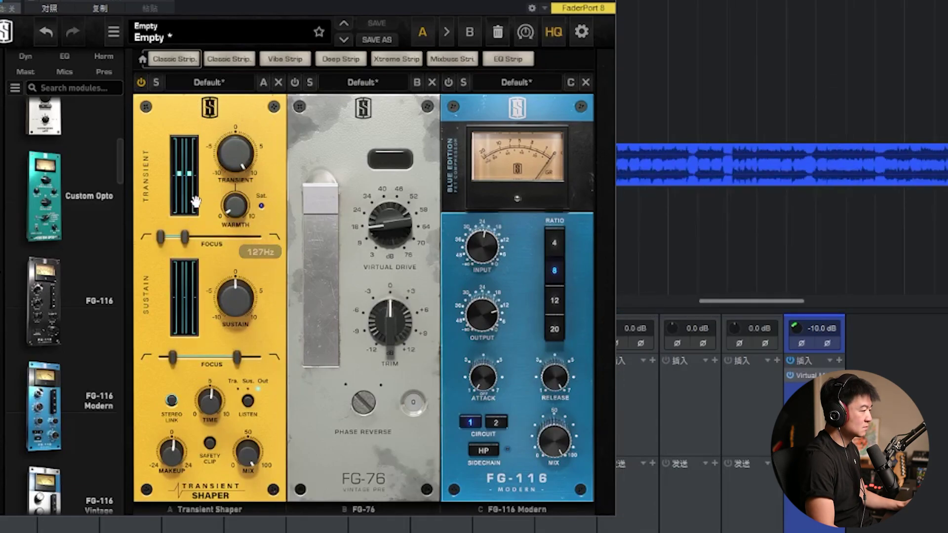
{"action": "left_click", "coordinate": [141, 82]}
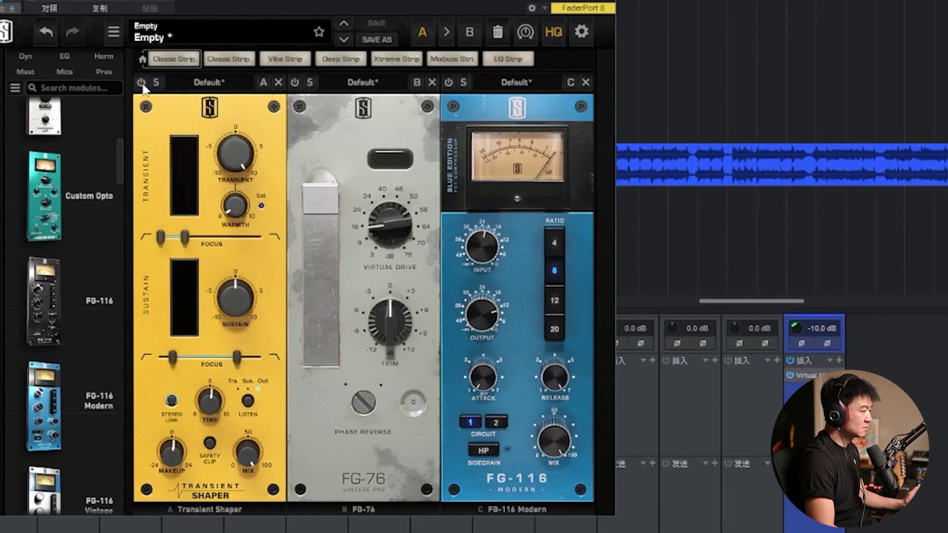
{"action": "left_click", "coordinate": [141, 83]}
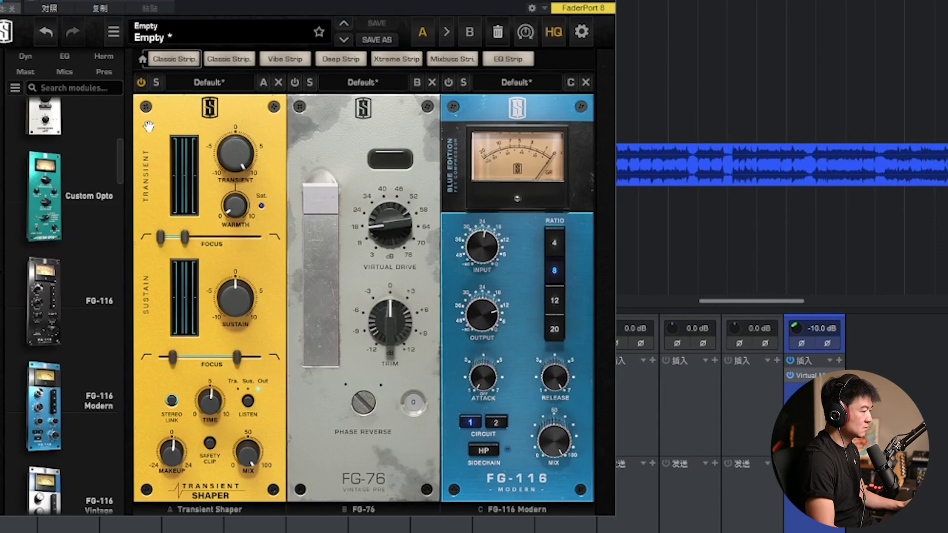
{"action": "left_click", "coordinate": [142, 83]}
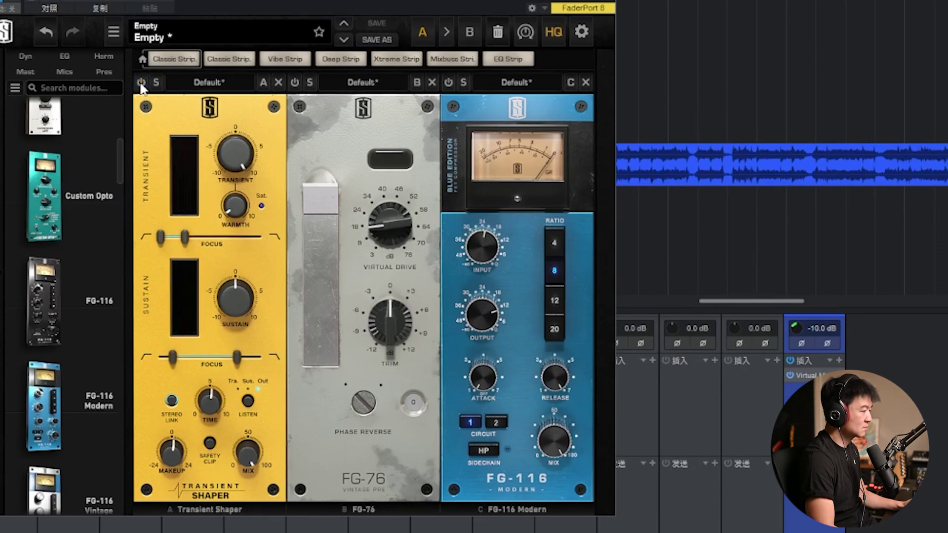
{"action": "left_click", "coordinate": [141, 84]}
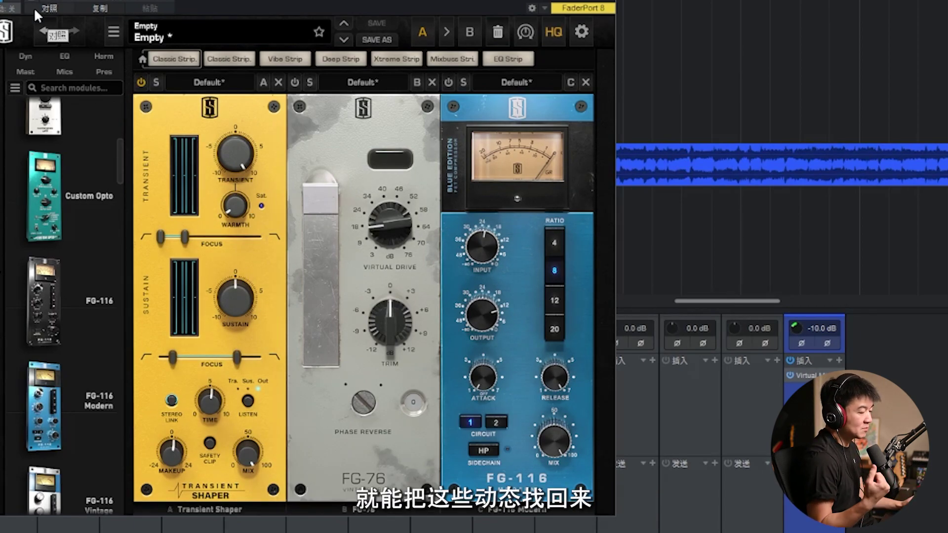
Enable the FG-116 Modern compressor, set its ratio to 4, and set Input to about -32.8 dB.
{"action": "left_click", "coordinate": [446, 80]}
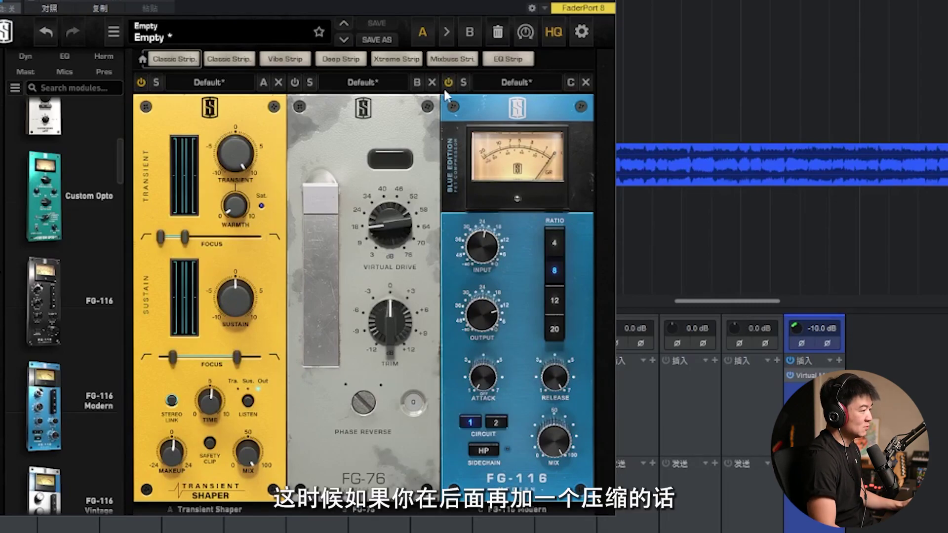
{"action": "left_click", "coordinate": [548, 247]}
{"action": "left_click_drag", "start_coordinate": [483, 247], "coordinate": [487, 279]}
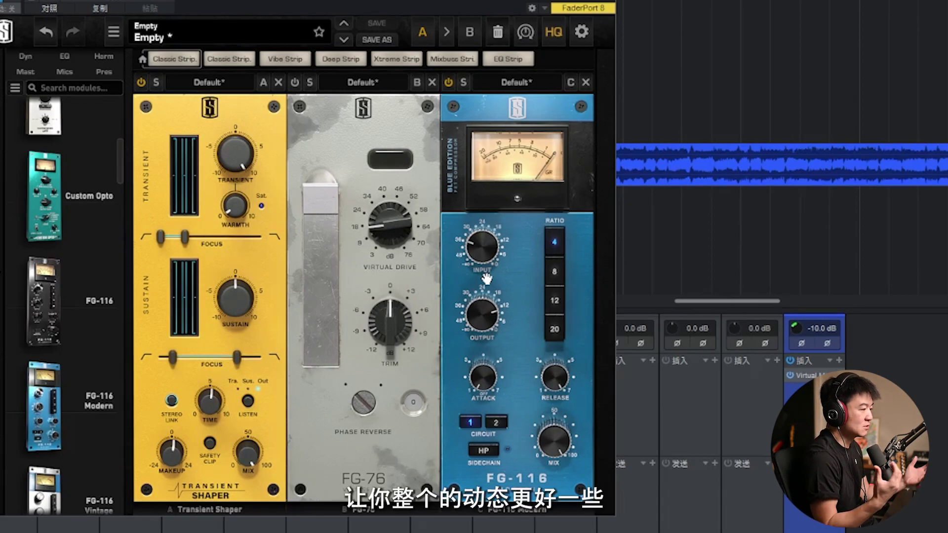
{"action": "left_click_drag", "start_coordinate": [490, 259], "coordinate": [491, 238]}
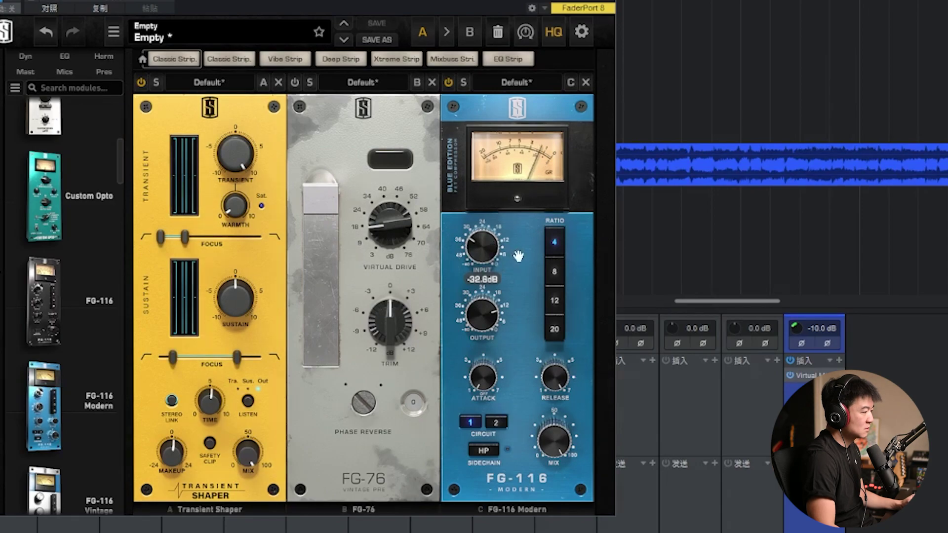
Fine-tune the FG-116 Modern's Release and Attack, lower its Input slightly, and toggle the compressor's power to compare the sound.
{"action": "left_click_drag", "start_coordinate": [556, 382], "coordinate": [557, 476]}
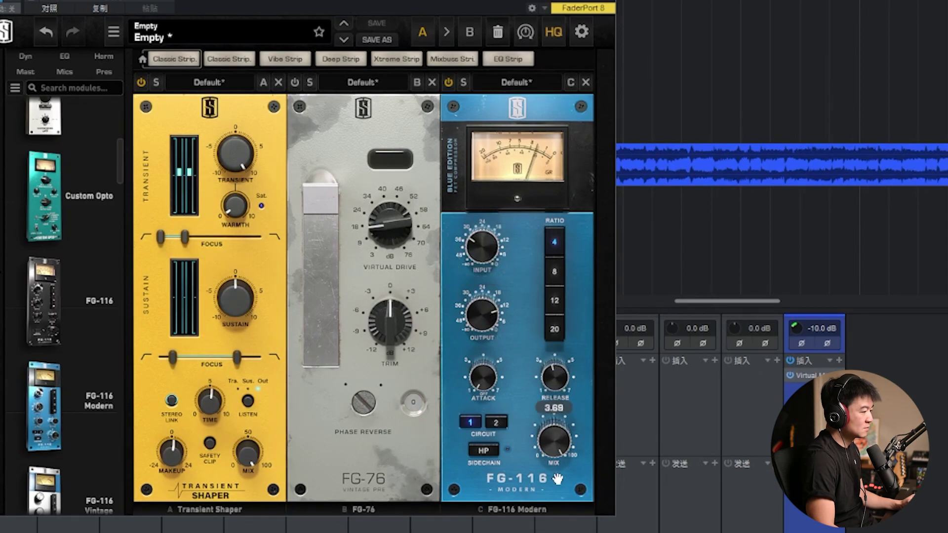
{"action": "left_click_drag", "start_coordinate": [557, 362], "coordinate": [578, 281]}
{"action": "left_click_drag", "start_coordinate": [477, 387], "coordinate": [486, 370]}
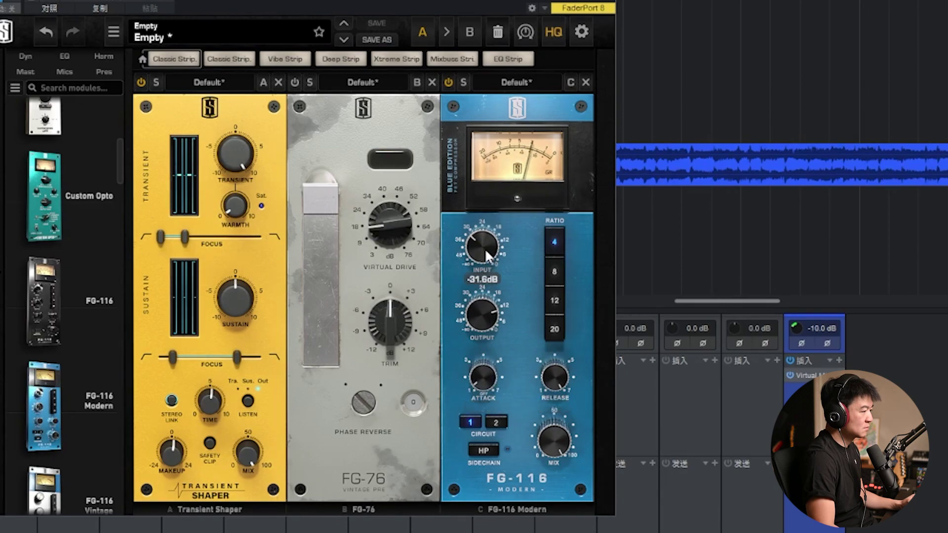
{"action": "left_click_drag", "start_coordinate": [488, 256], "coordinate": [487, 271]}
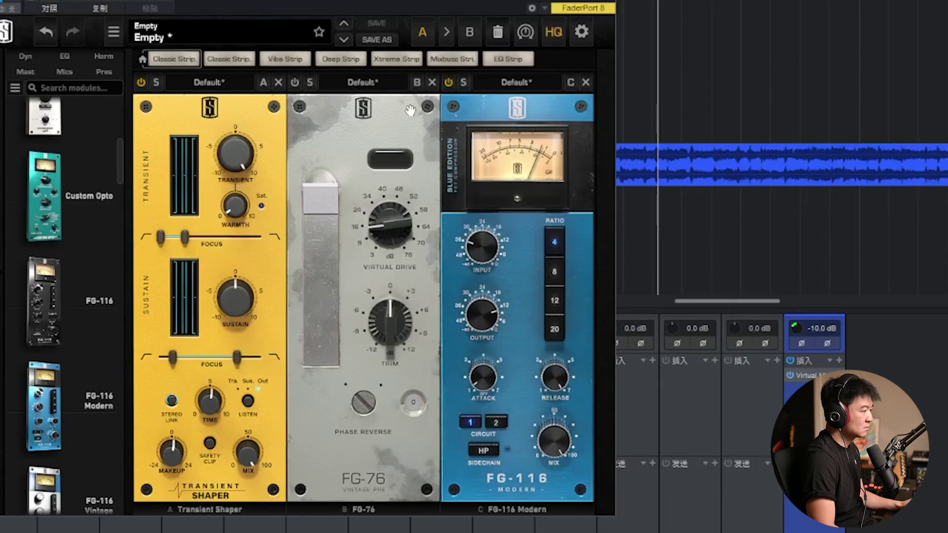
{"action": "left_click", "coordinate": [447, 82]}
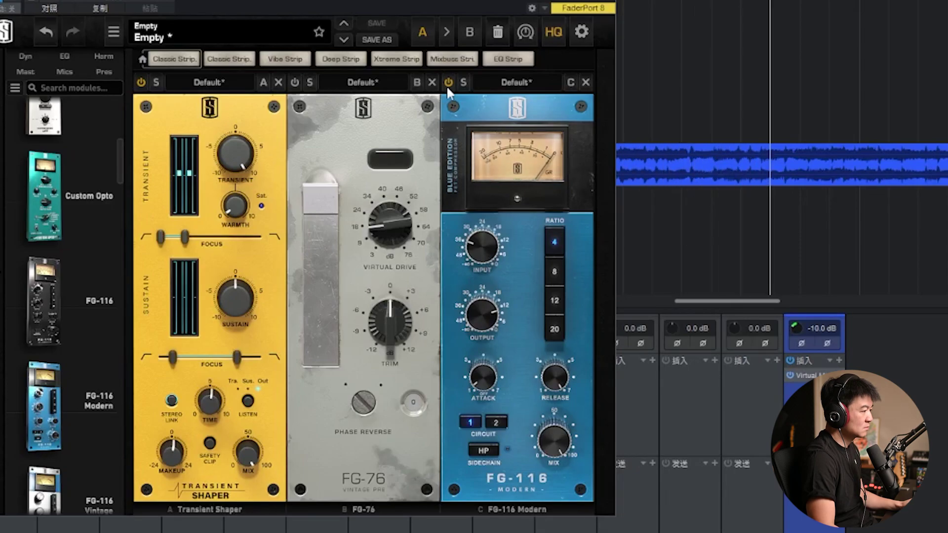